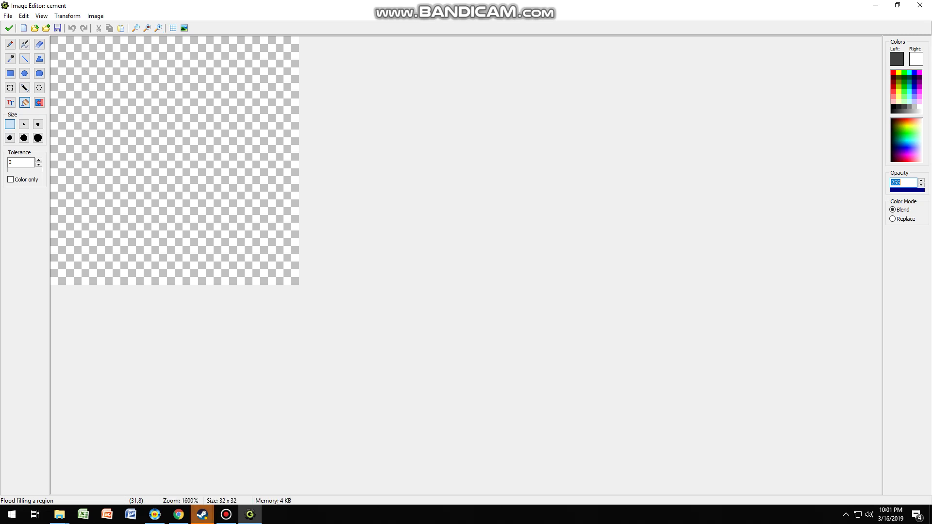
Step: Flood-fill the cement sprite's image with very dark gray and accept the sprite changes
click(898, 106)
click(154, 106)
click(8, 28)
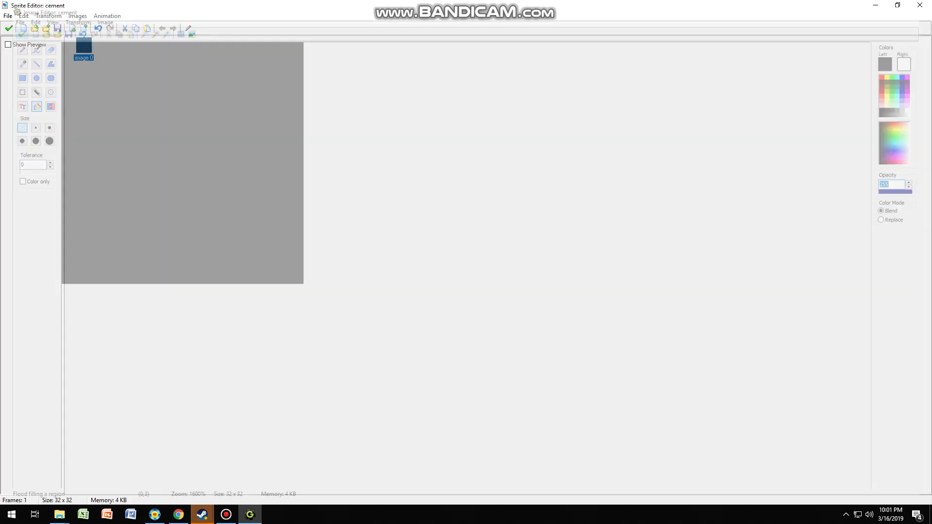
click(8, 28)
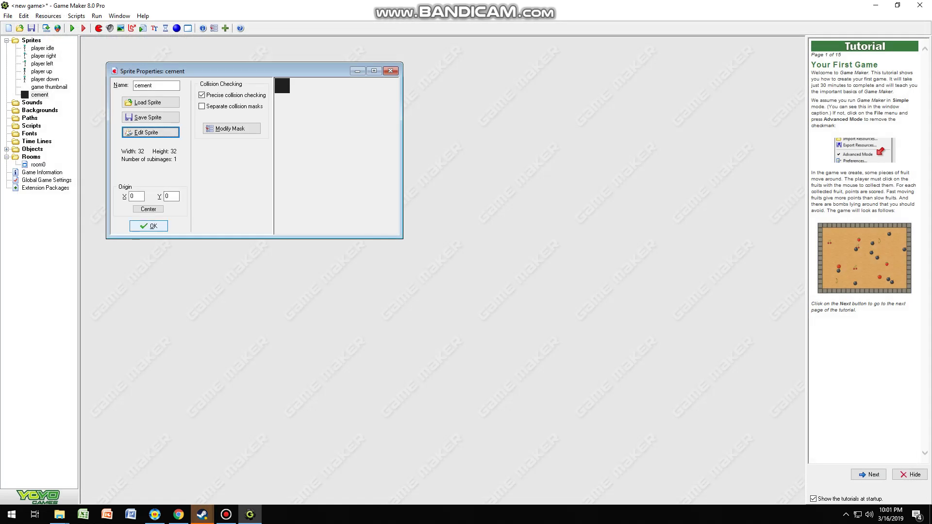
click(148, 225)
Step: Open room0 and look up the room's width and height in its settings
click(49, 87)
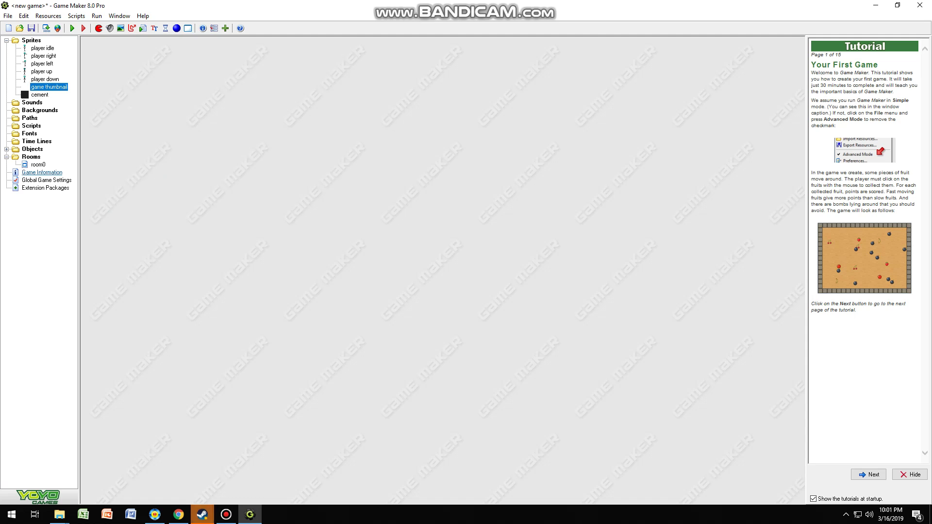
click(42, 173)
double_click(38, 165)
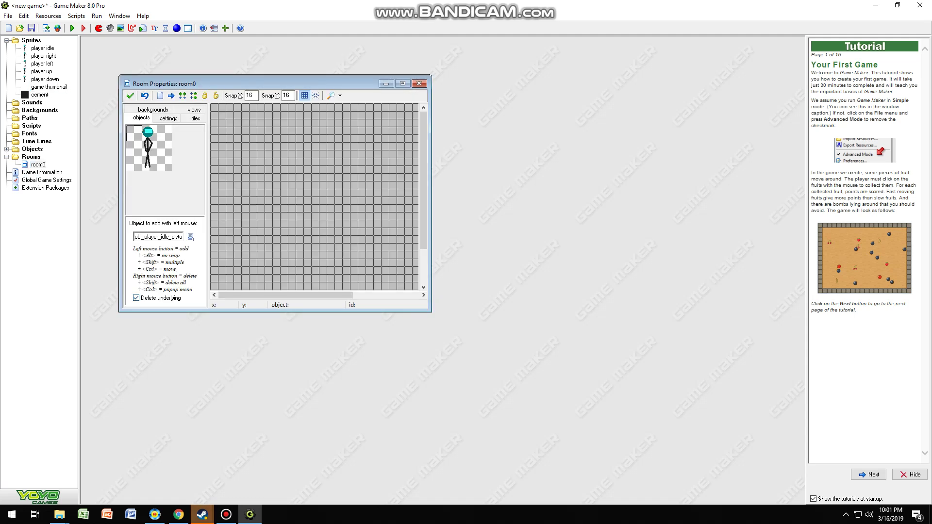
click(403, 84)
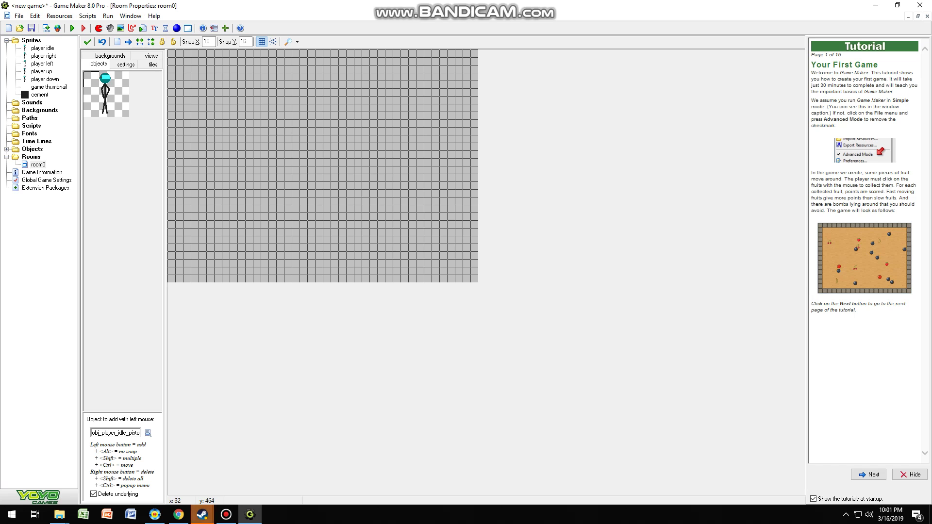
click(126, 64)
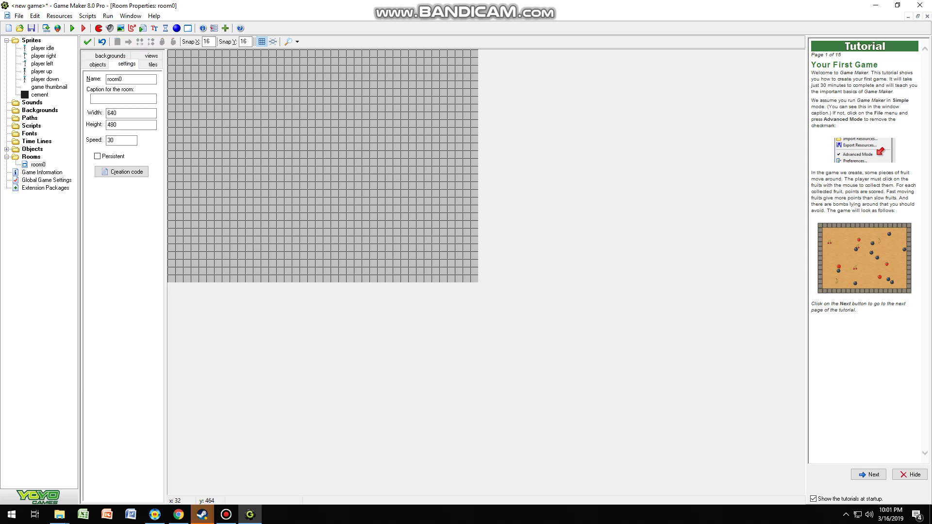
Step: Create a new blank image 640 wide and 480 high for the game thumbnail sprite
double_click(48, 87)
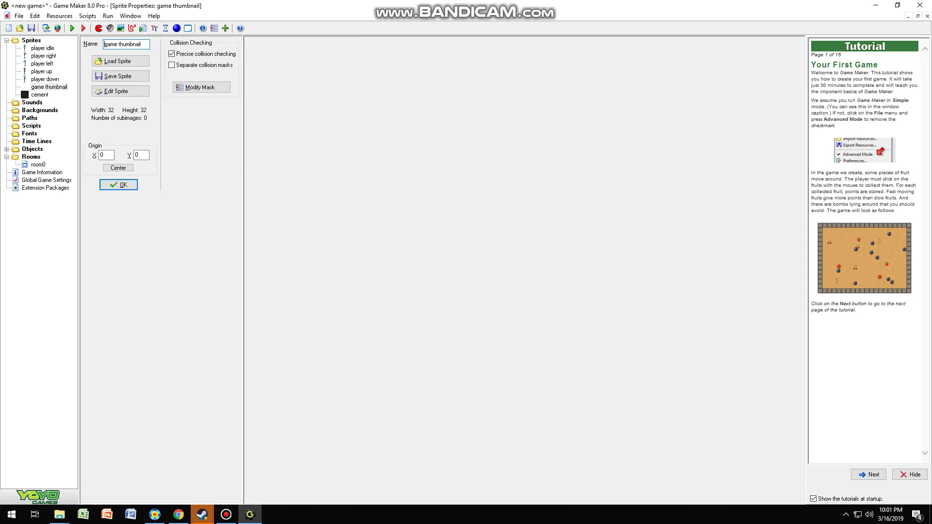
click(116, 91)
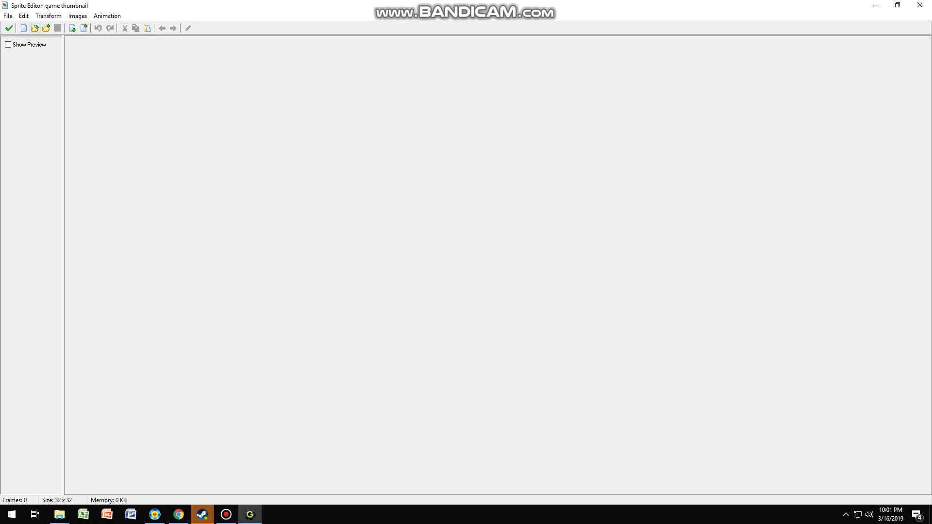
click(23, 28)
text(6)
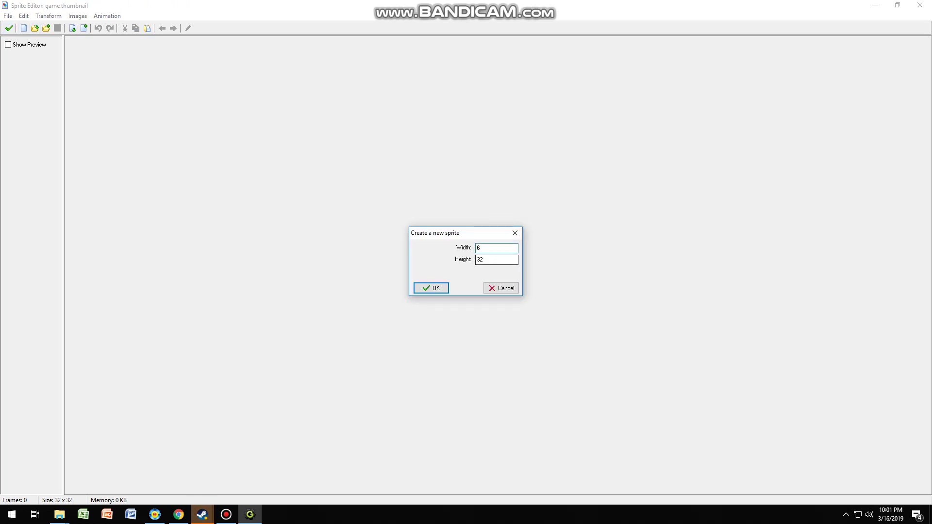
text(49)
key(Tab)
text(4)
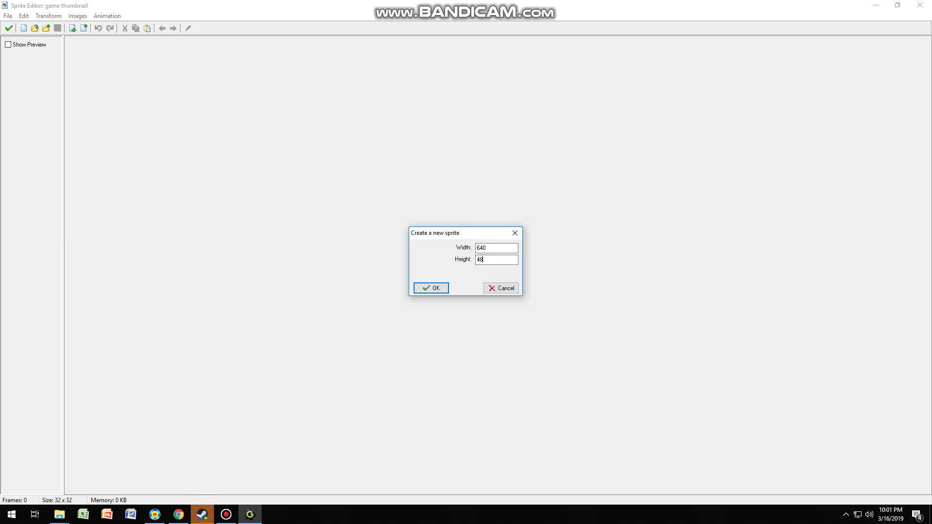
key(Return)
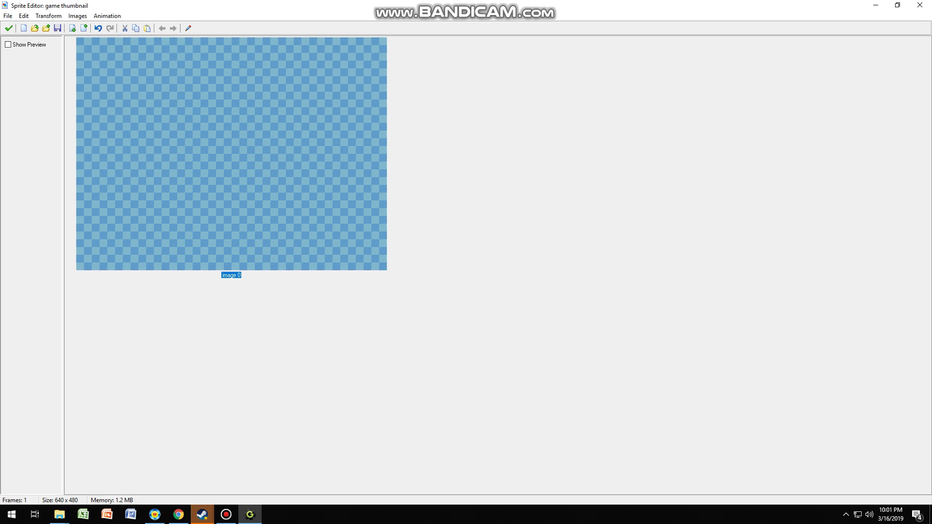
Step: Open the thumbnail image for editing and flood-fill its whole canvas with dark red
double_click(351, 138)
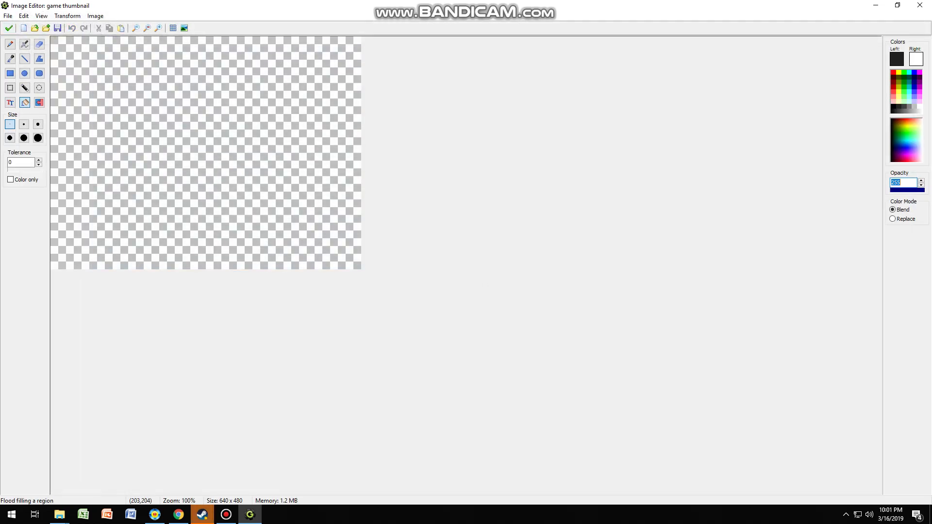
click(892, 82)
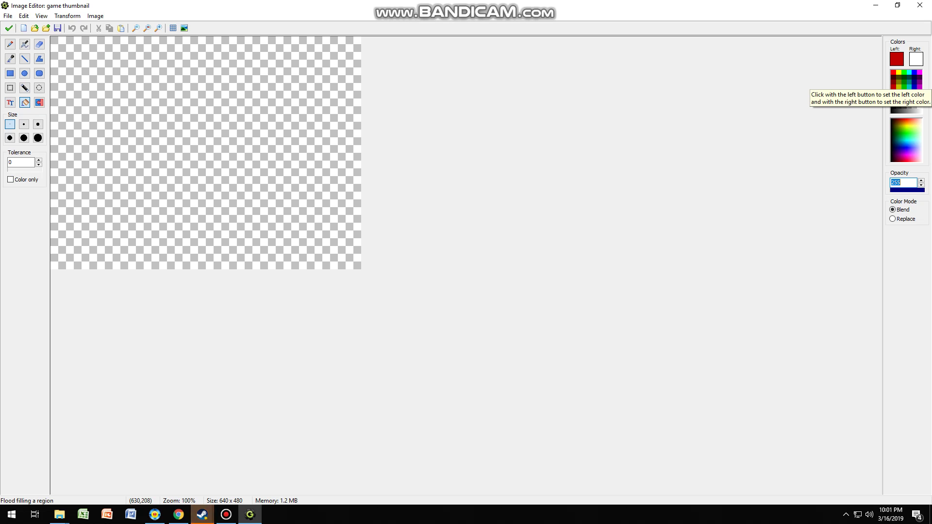
click(893, 77)
drag(893, 88, 908, 106)
click(904, 107)
click(914, 106)
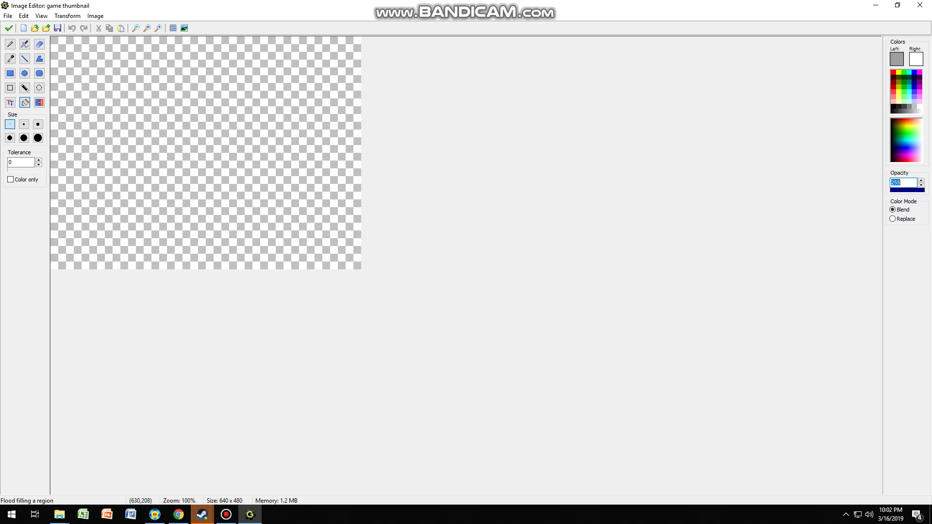
click(904, 106)
click(899, 106)
click(893, 72)
click(892, 77)
click(130, 89)
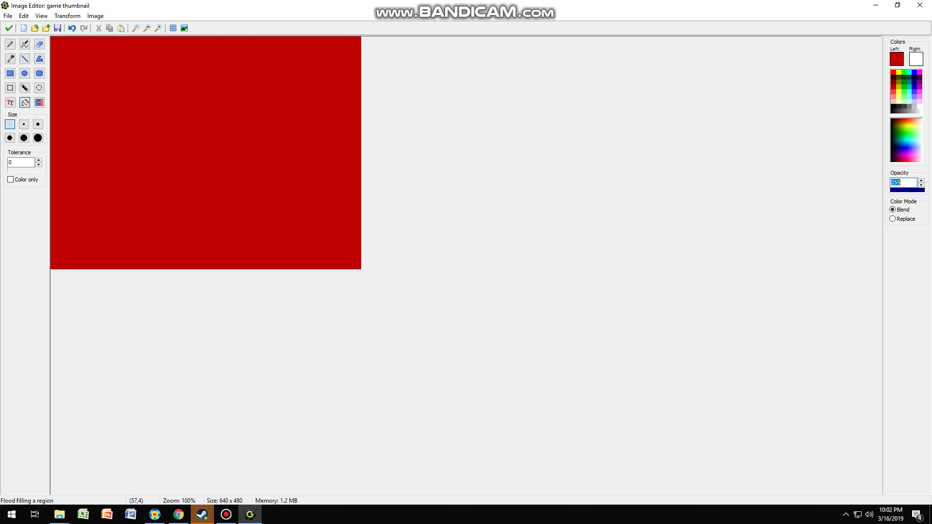
Step: Draw a white round head with a black outline in the upper-left corner of the red canvas
click(893, 106)
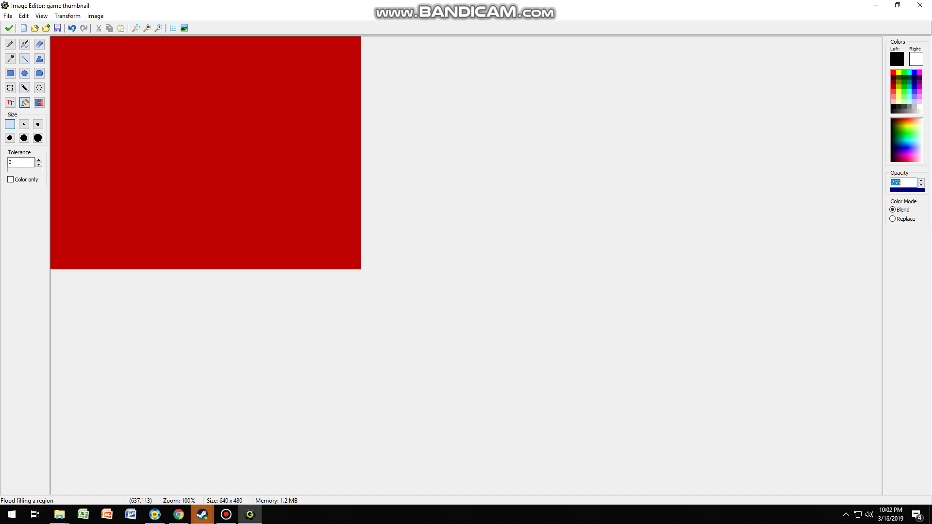
click(158, 28)
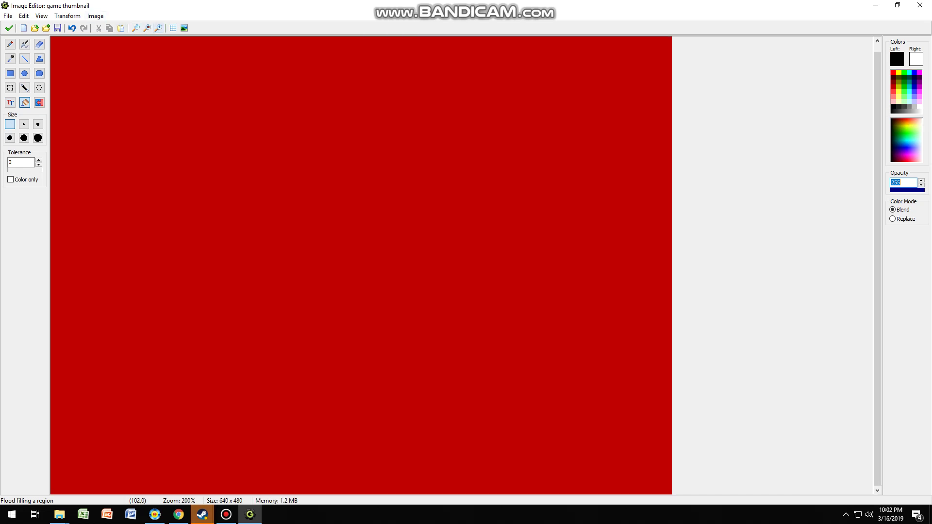
click(135, 27)
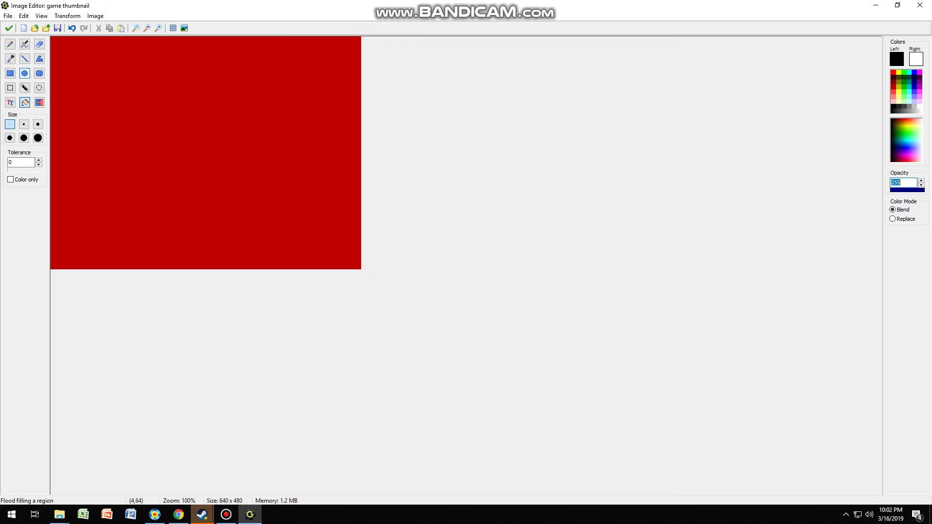
click(25, 74)
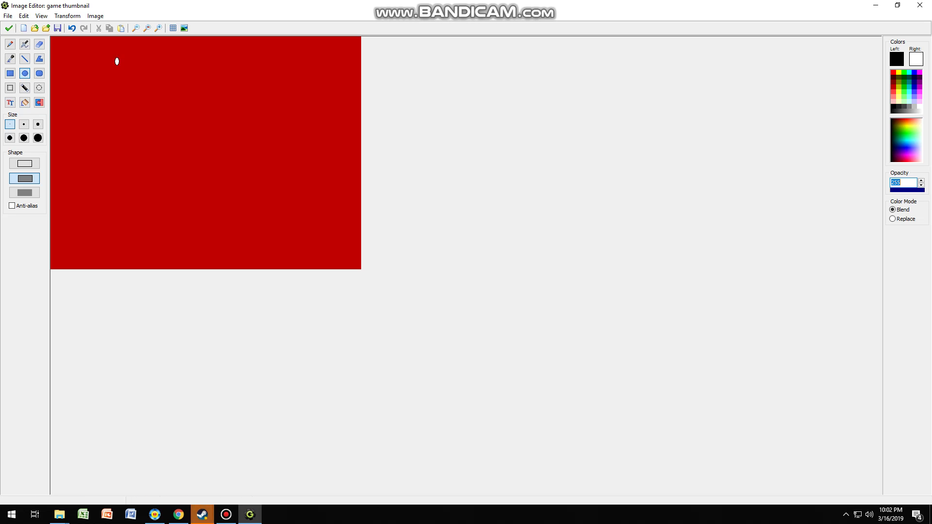
drag(115, 66, 65, 111)
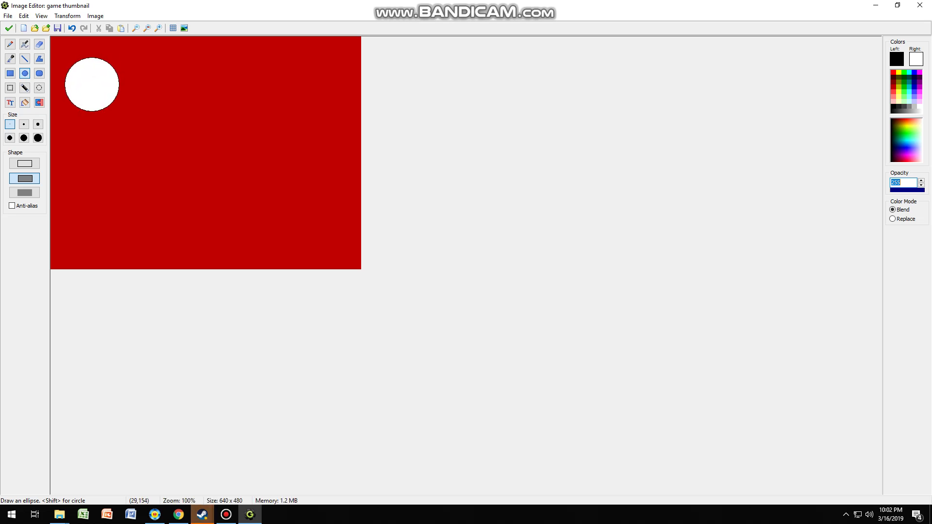
key(ctrl+z)
drag(113, 52, 57, 105)
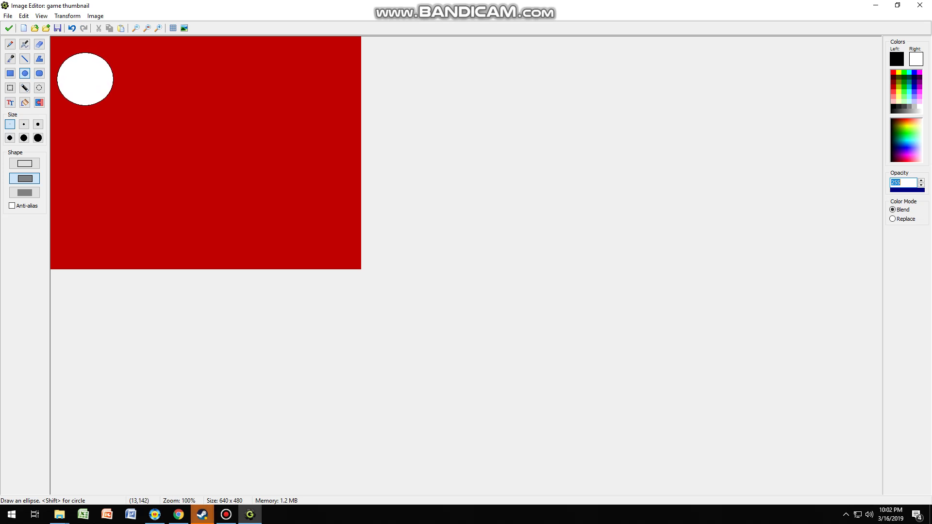
Step: Try drawing the body line below the head with three of the thinner line sizes
click(25, 58)
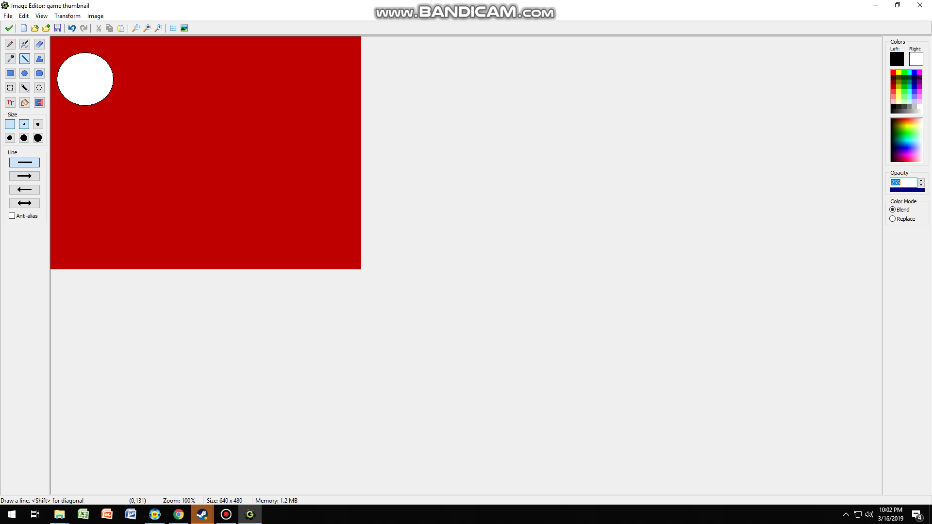
click(24, 125)
drag(85, 105, 86, 160)
key(ctrl+z)
click(10, 138)
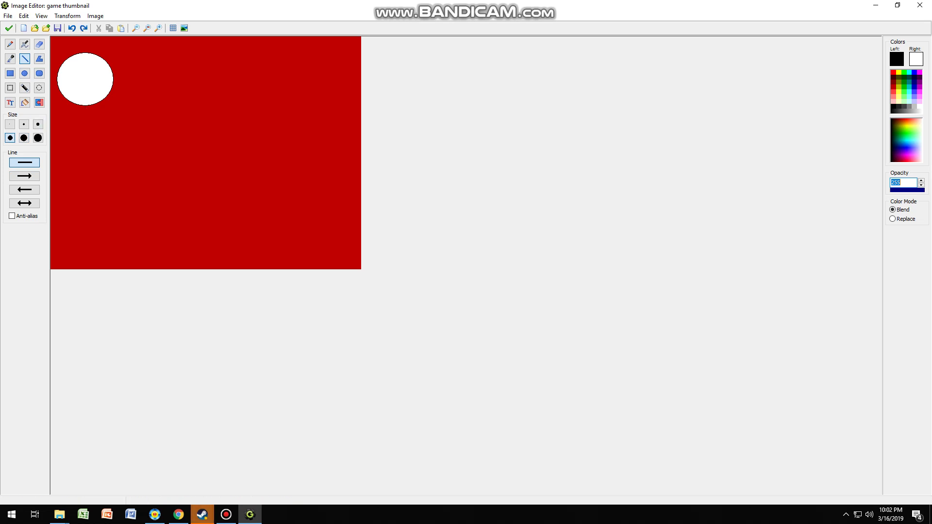
drag(86, 105, 86, 142)
click(72, 27)
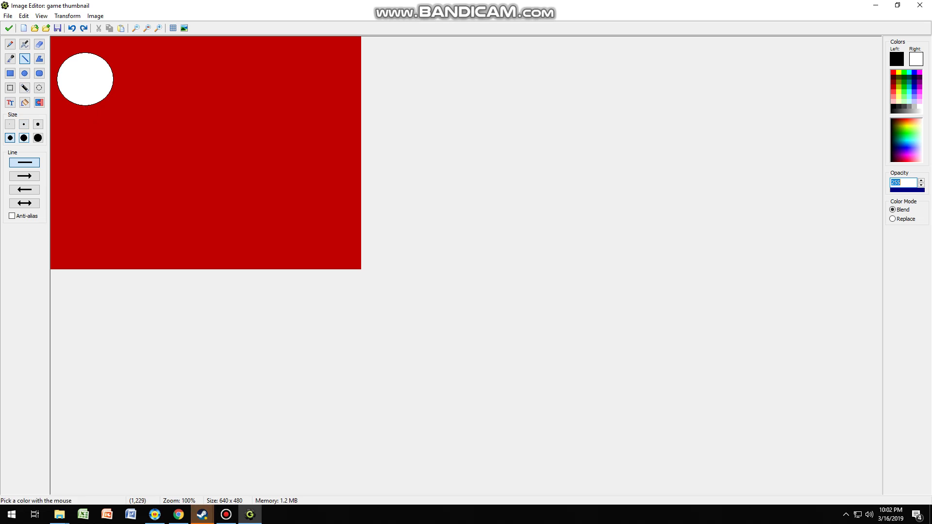
click(24, 138)
drag(86, 105, 84, 166)
click(71, 28)
Step: Draw the stick figure's body and two spread legs below the head with black lines at the thickest size
click(38, 138)
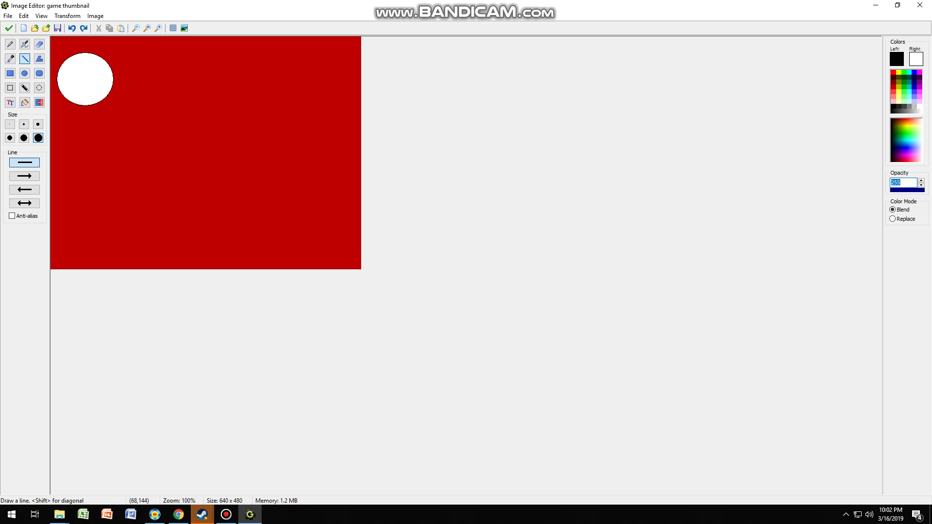
drag(83, 106, 96, 258)
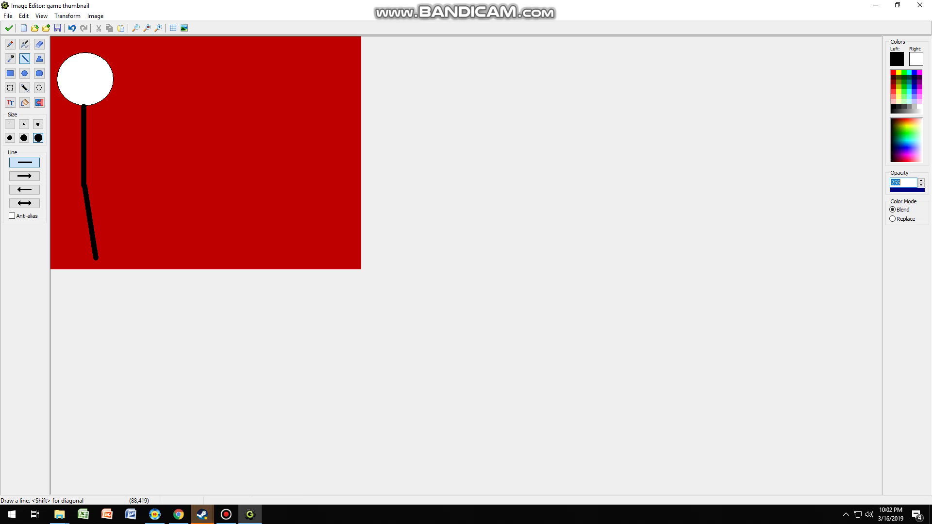
drag(83, 187, 70, 259)
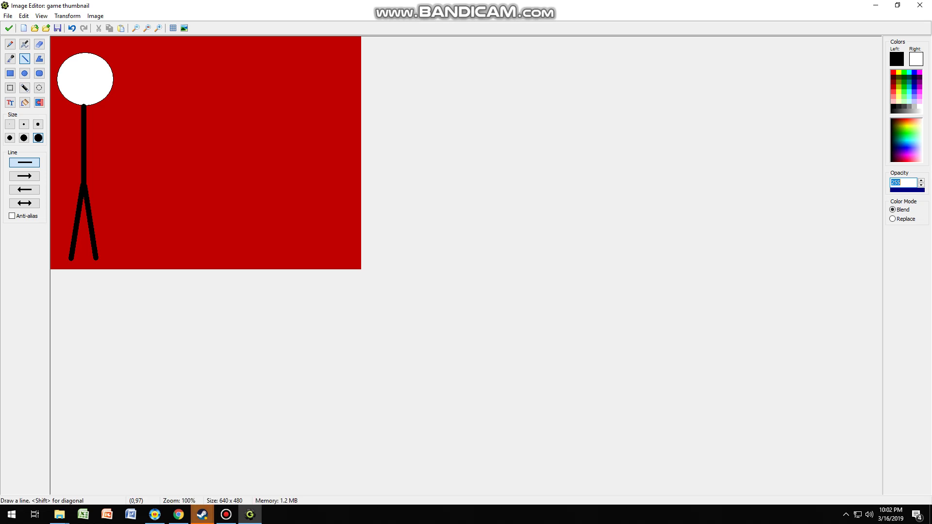
Step: Flood-fill the stick figure's white head with black
click(24, 74)
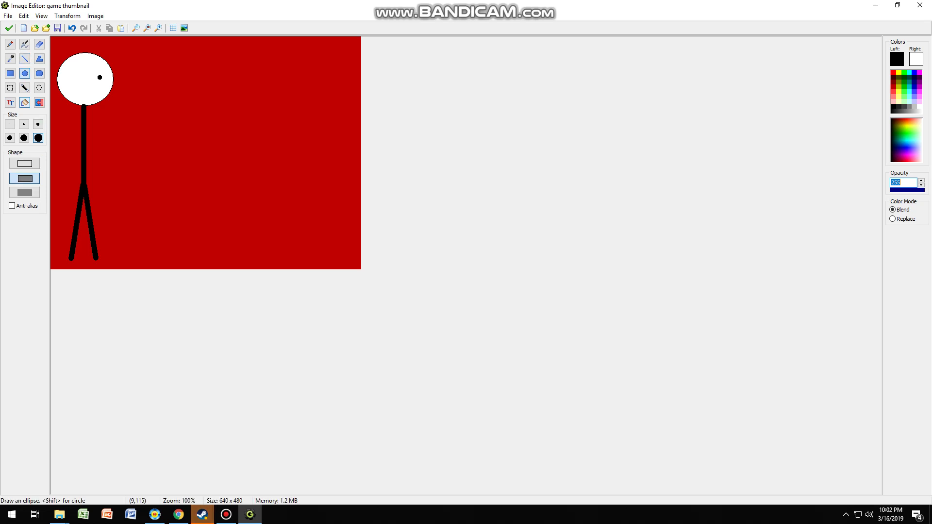
click(25, 102)
click(80, 68)
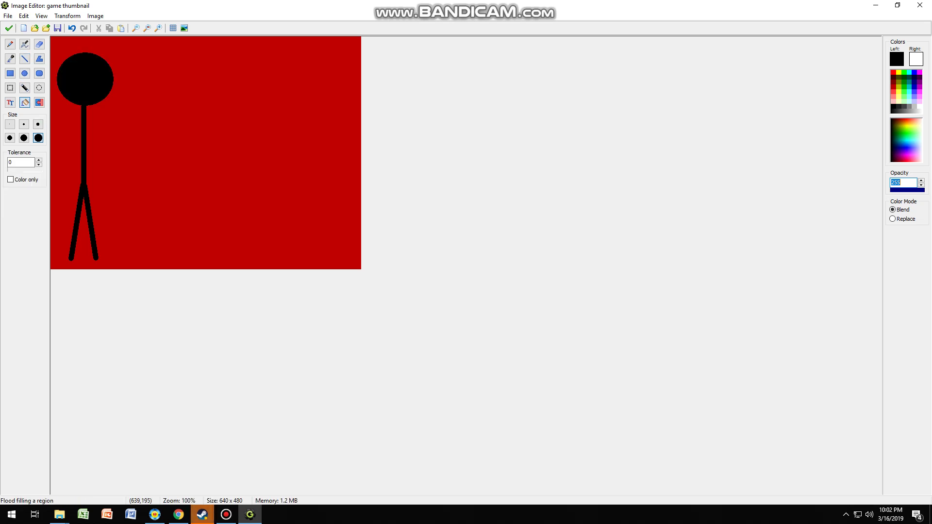
Step: Set the left color to dark teal and try flood-filling the black figure with it
click(909, 87)
click(909, 92)
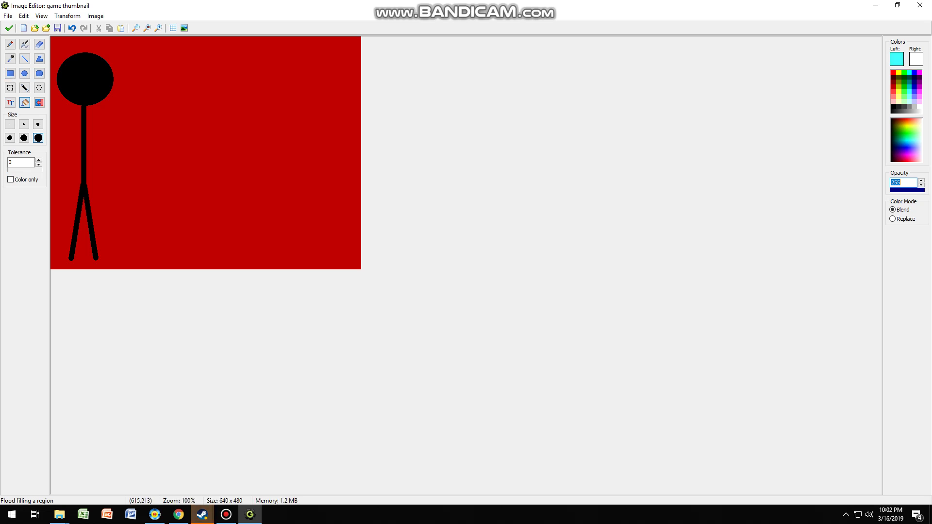
click(909, 82)
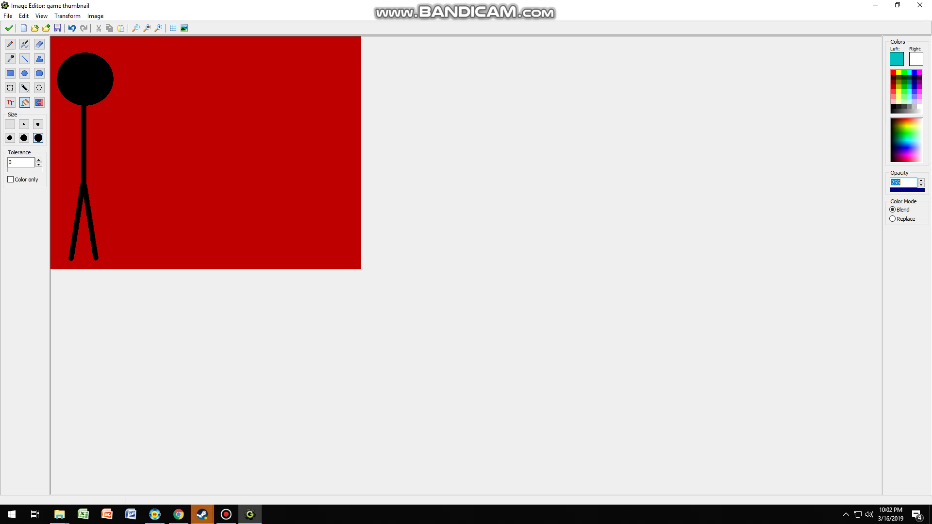
click(78, 80)
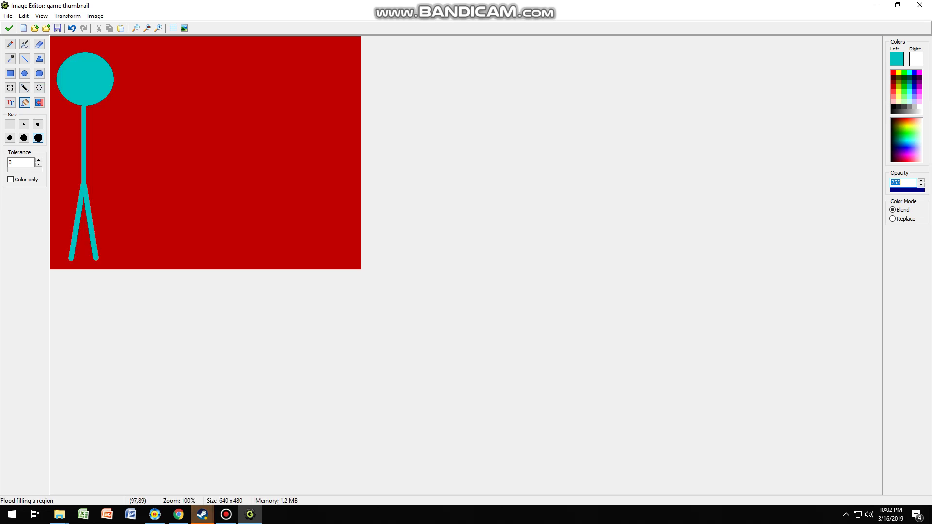
key(ctrl+z)
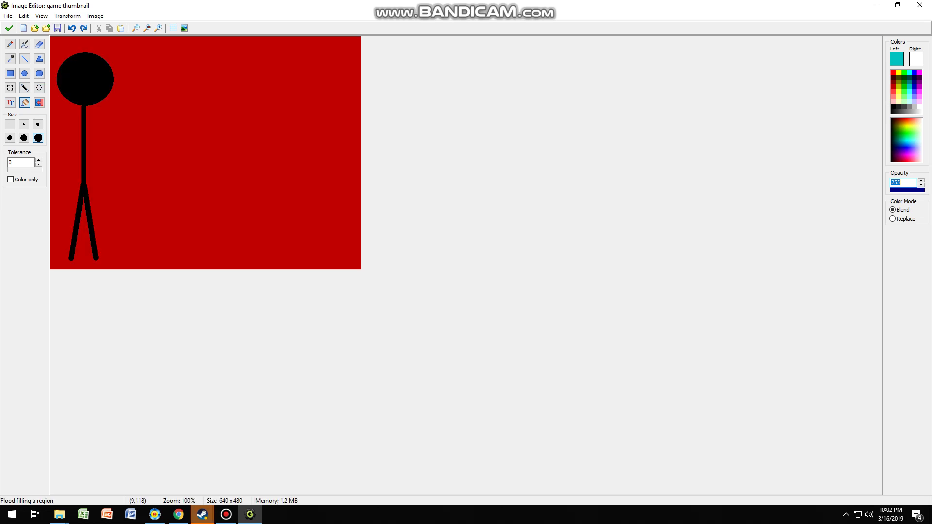
Step: Paint a small teal mark across the neck between head and body with the pencil at its finest size
click(10, 44)
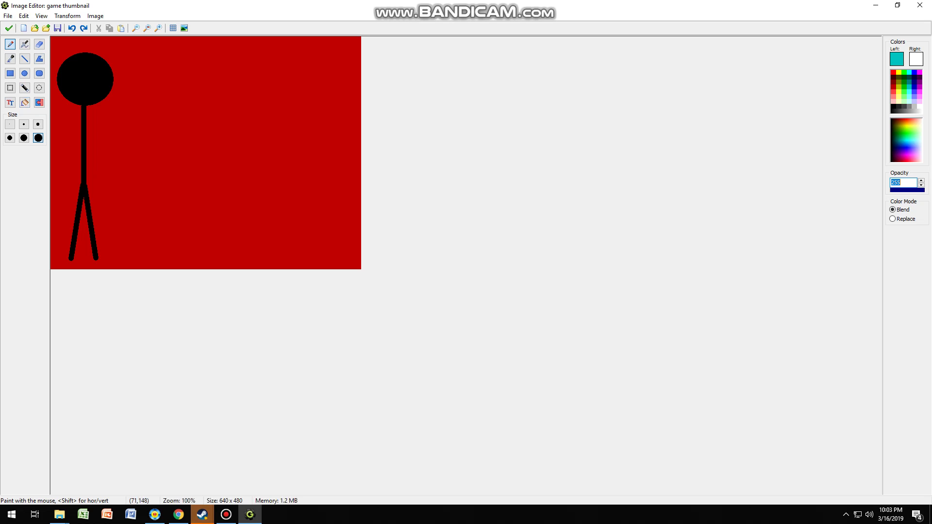
click(85, 106)
key(ctrl+z)
click(10, 124)
click(85, 106)
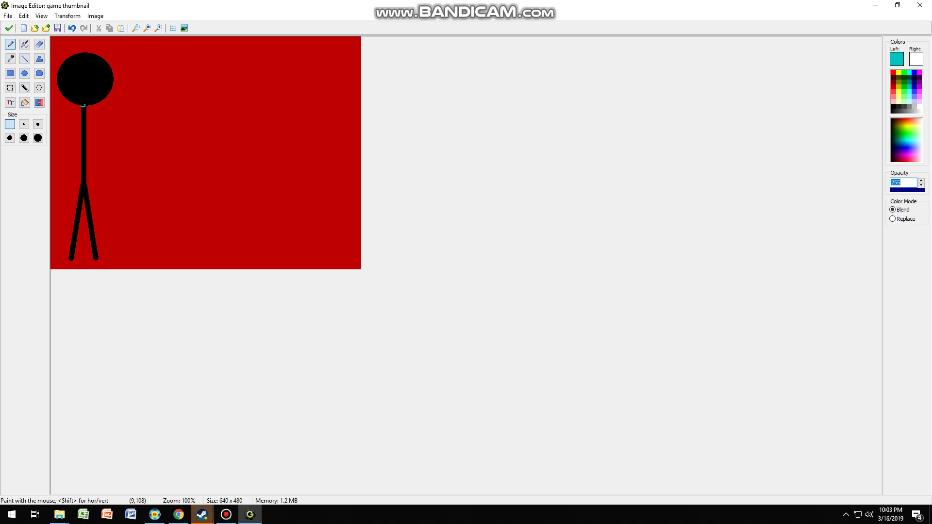
Step: Flood-fill the stick figure's black head with the teal color
click(25, 102)
click(83, 75)
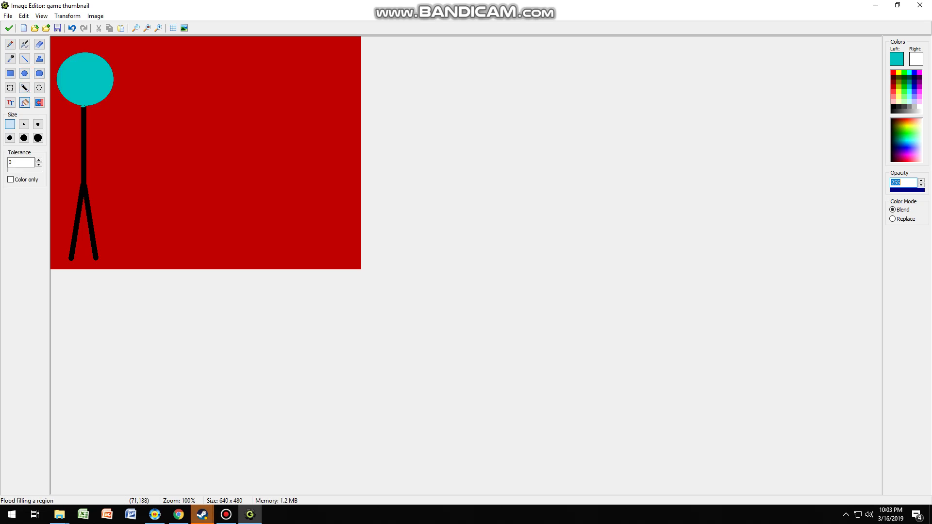
click(10, 44)
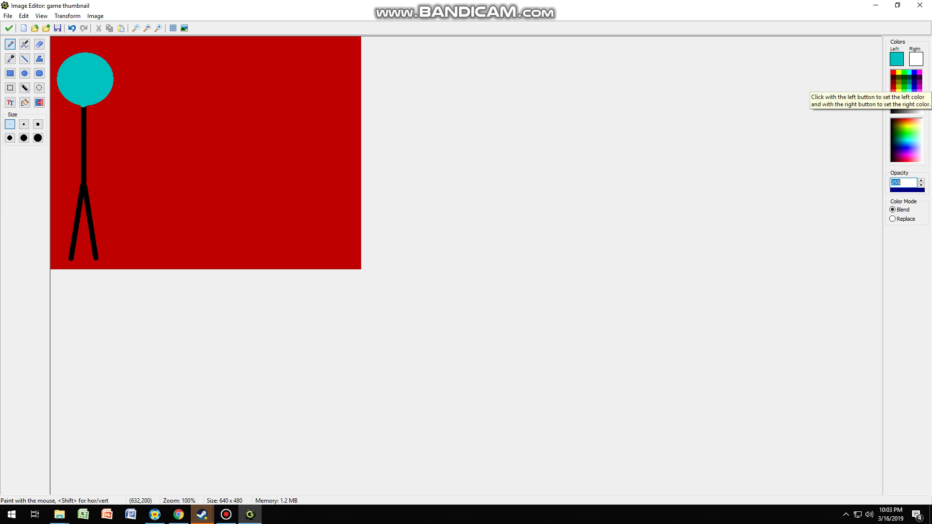
Step: Draw a rectangular visor on the teal head and flood-fill it with light cyan
click(908, 92)
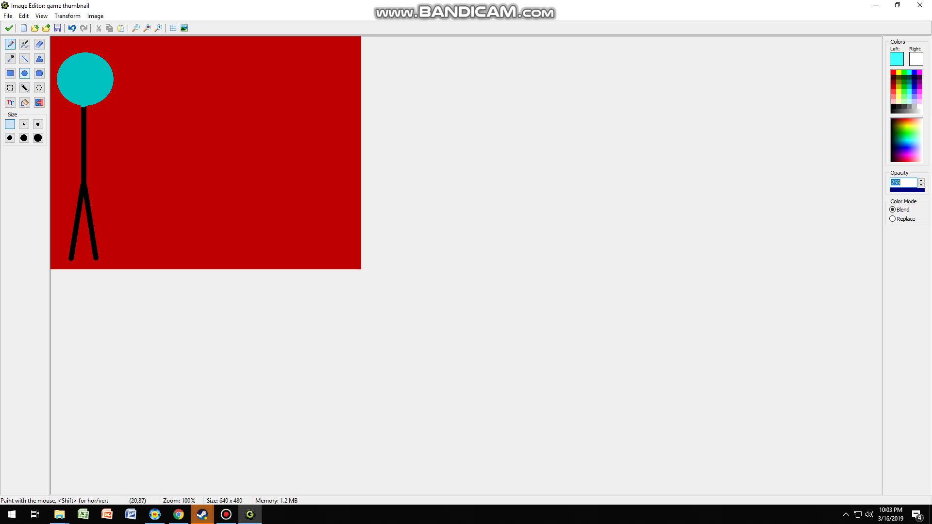
click(10, 73)
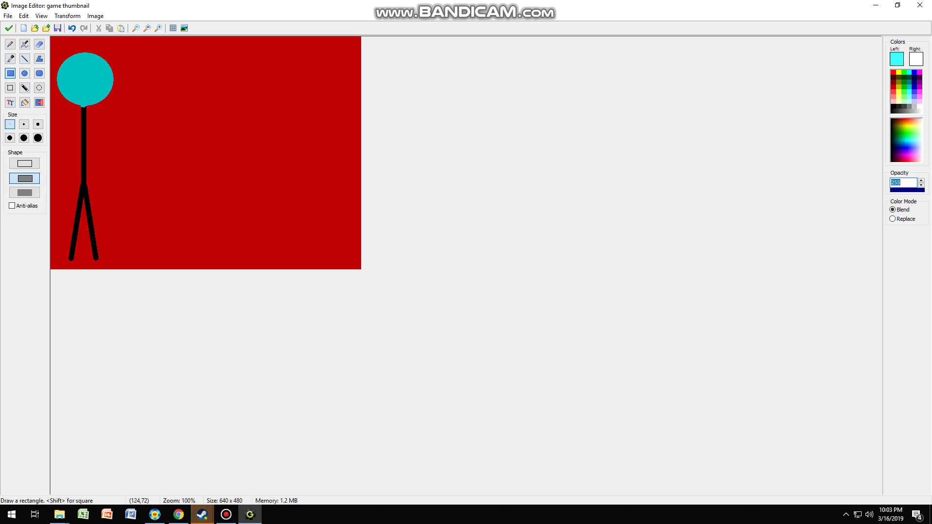
drag(107, 69, 73, 83)
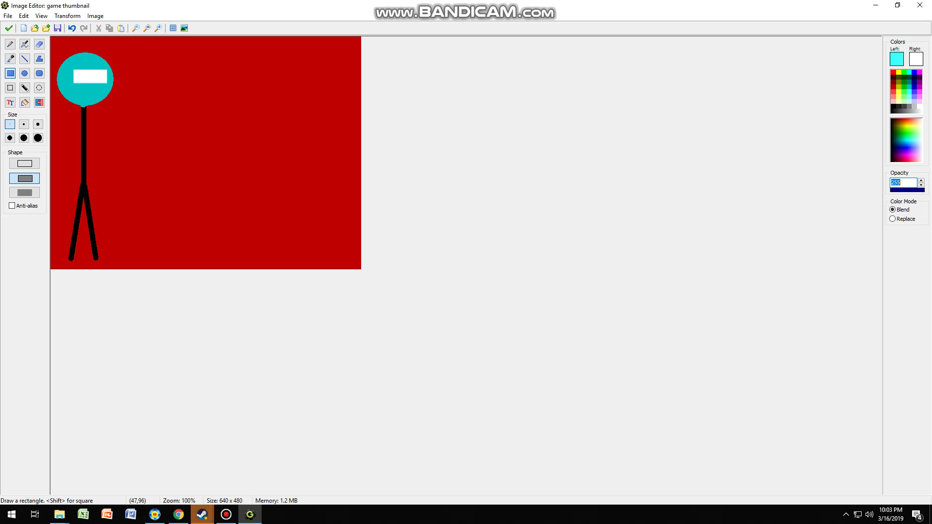
click(24, 102)
click(92, 78)
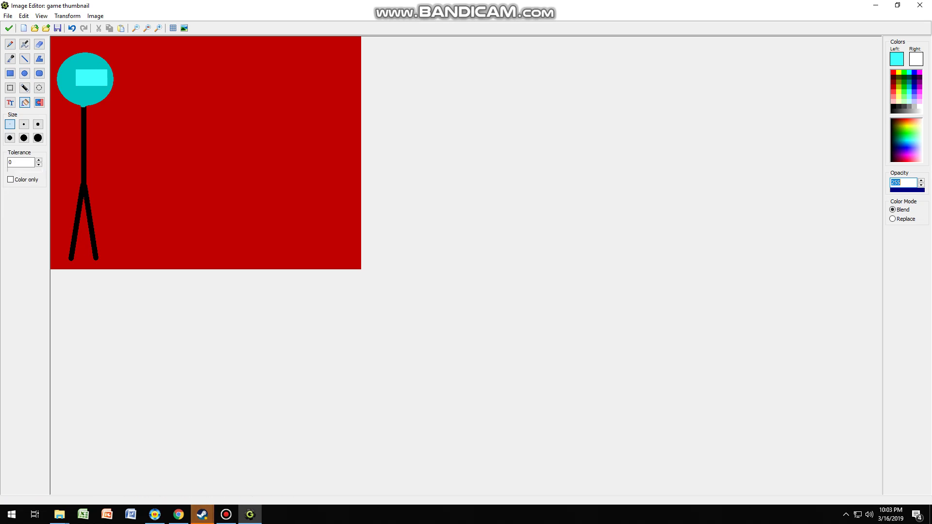
click(226, 514)
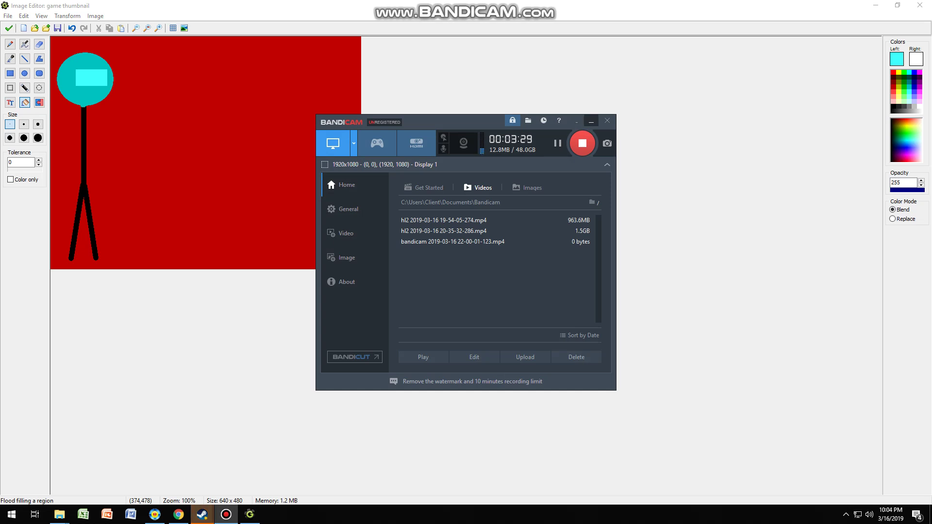
click(591, 121)
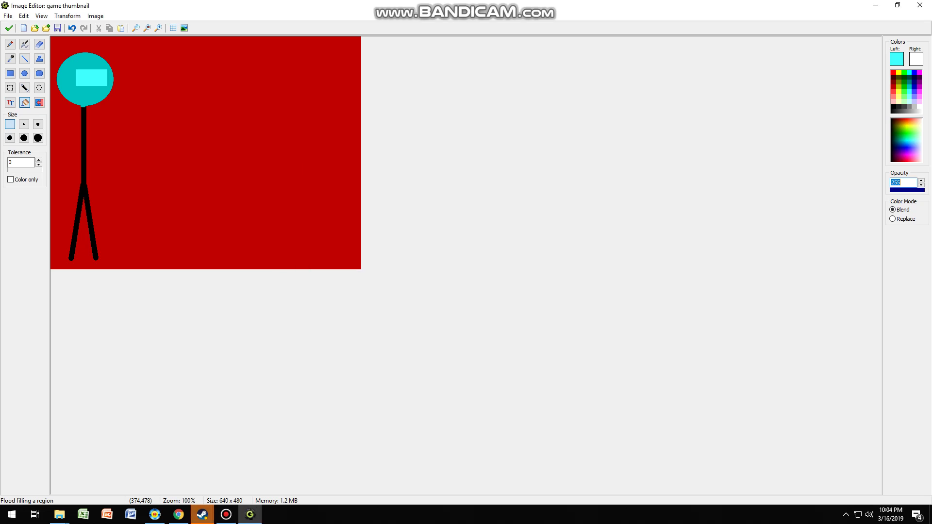
Step: Repaint the teal pixels at the top of the neck in black with the finest pencil
click(158, 28)
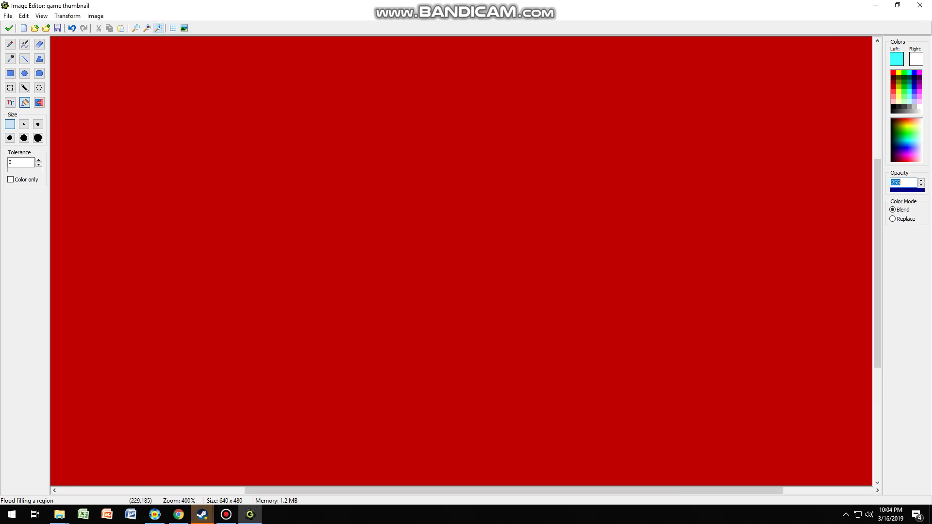
drag(255, 491, 58, 487)
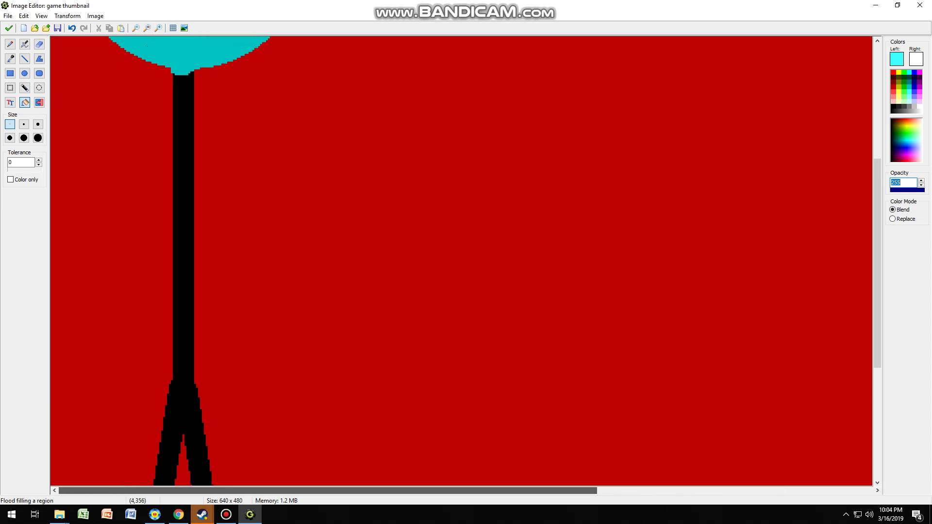
drag(877, 251, 876, 189)
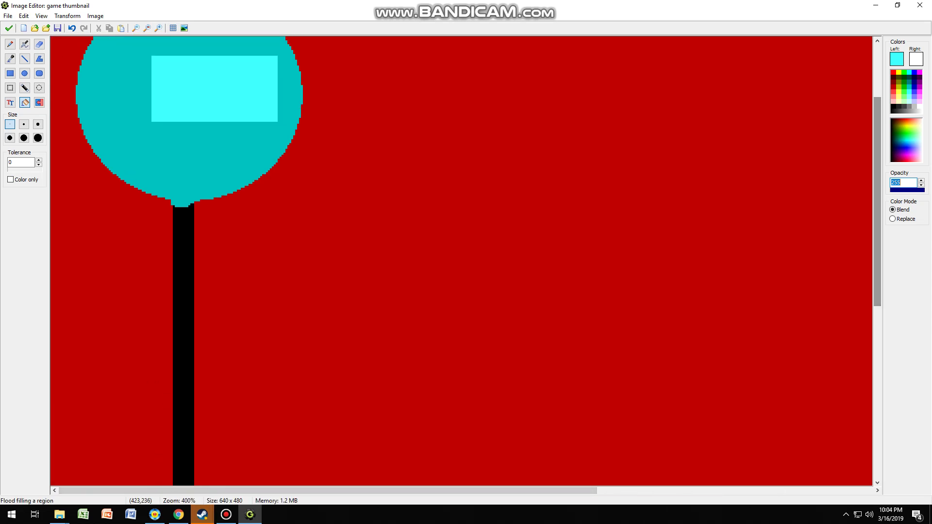
click(893, 106)
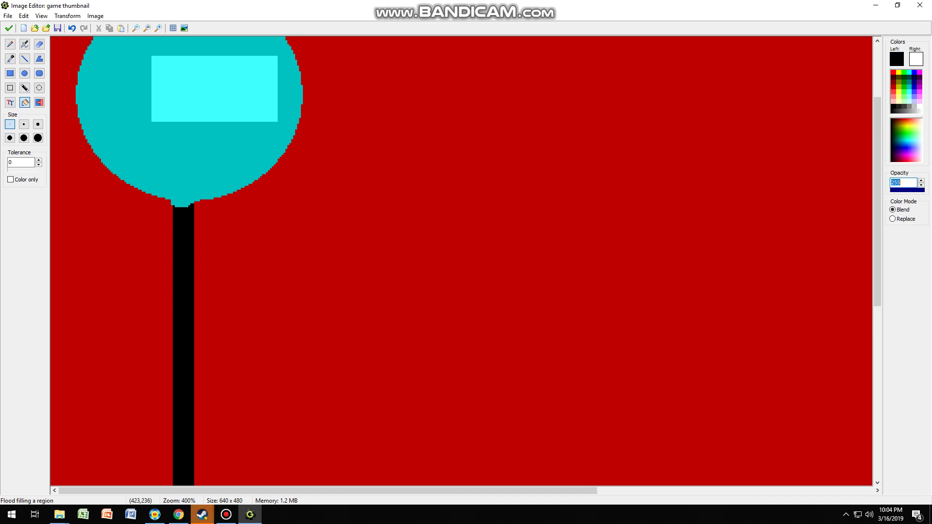
click(10, 44)
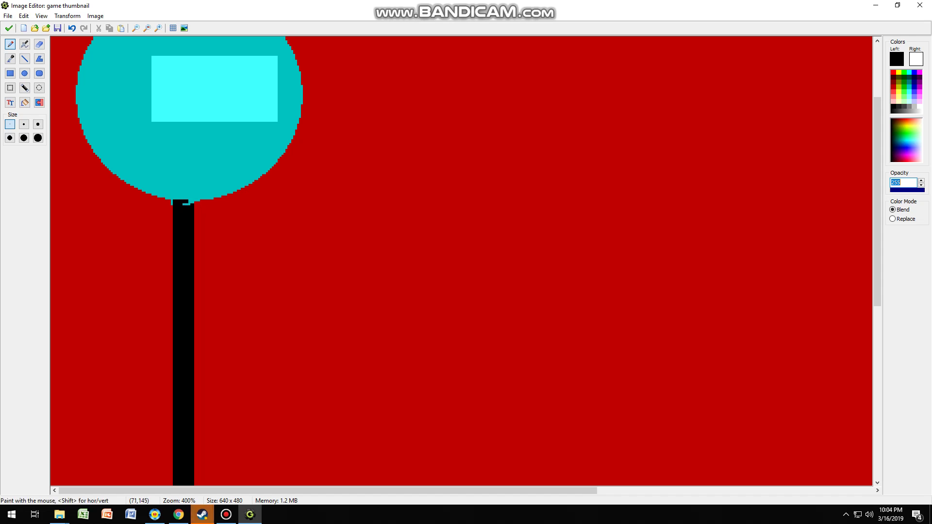
click(187, 204)
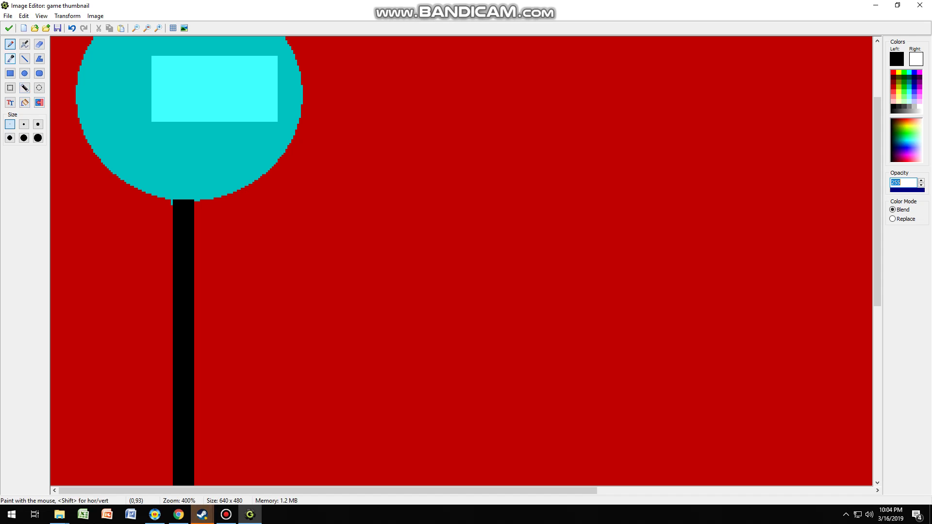
Step: Sample the red background color and paint over the stray teal pixel beside the neck
click(10, 58)
click(89, 153)
click(9, 43)
click(136, 28)
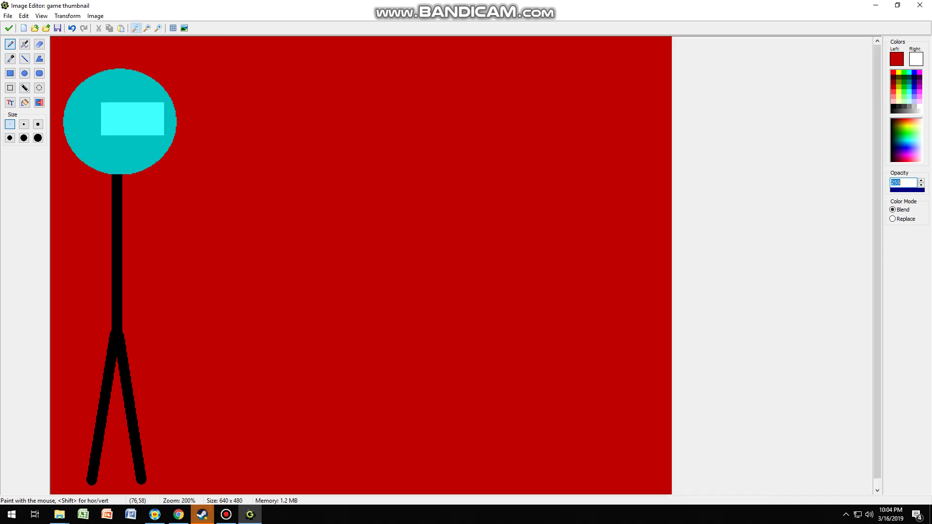
click(136, 28)
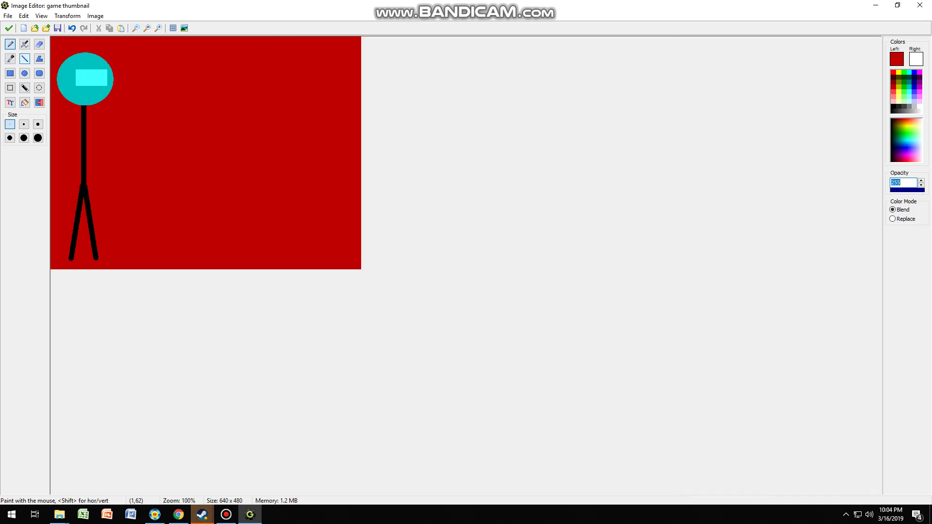
Step: Draw the figure's bent rear arm from the neck with black lines at the thickest size
click(25, 59)
click(38, 138)
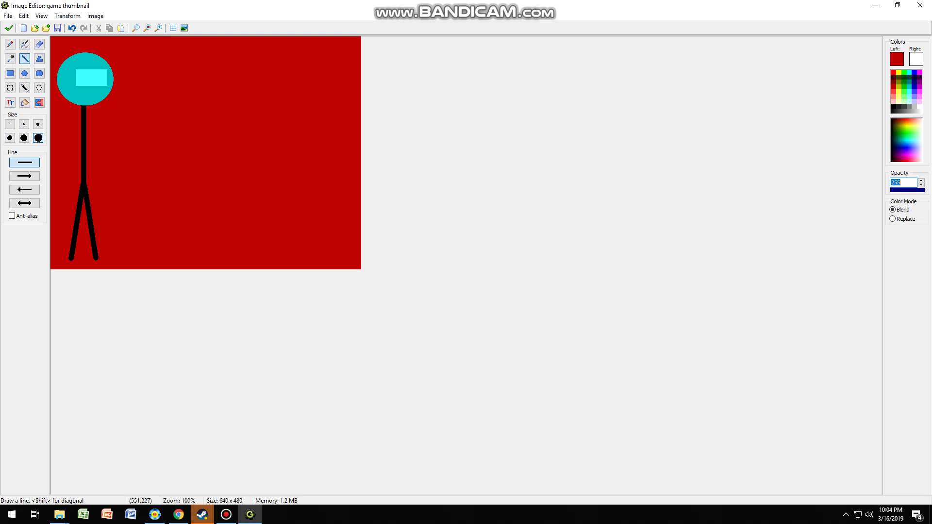
click(893, 107)
mouse_move(82, 107)
mouse_down()
mouse_move(57, 134)
mouse_move(75, 137)
mouse_up()
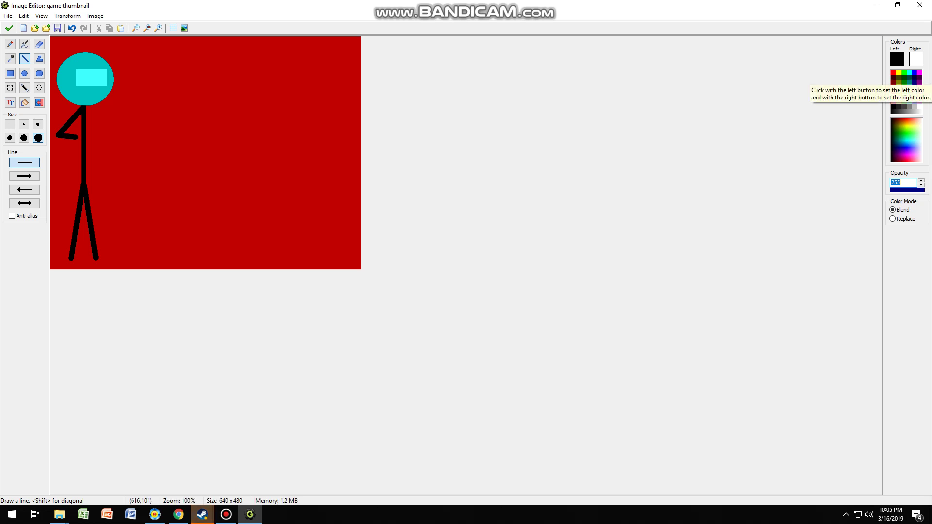
Step: Try drawing a short slanted gun grip at the bent arm's hand in orange-brown and in dark brown
click(899, 126)
click(898, 124)
drag(900, 124, 902, 121)
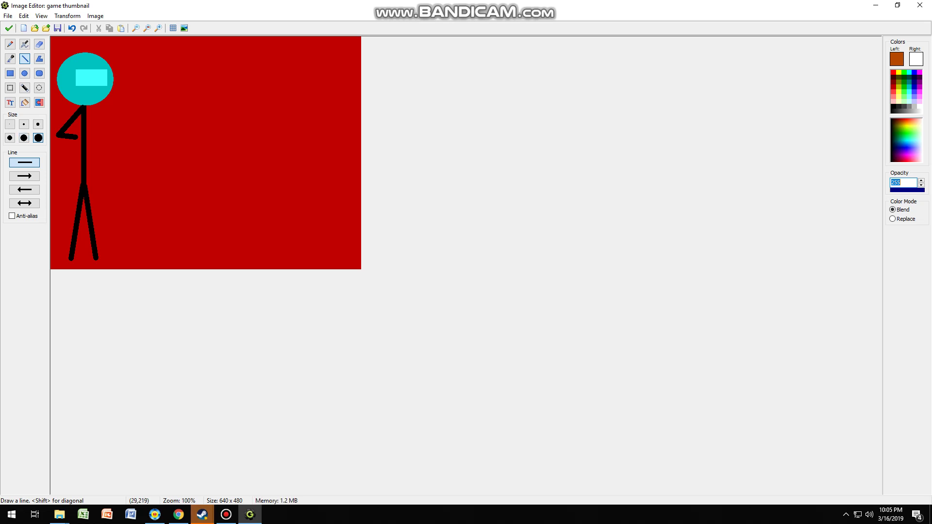
drag(73, 142, 80, 130)
key(ctrl+z)
drag(901, 121, 898, 120)
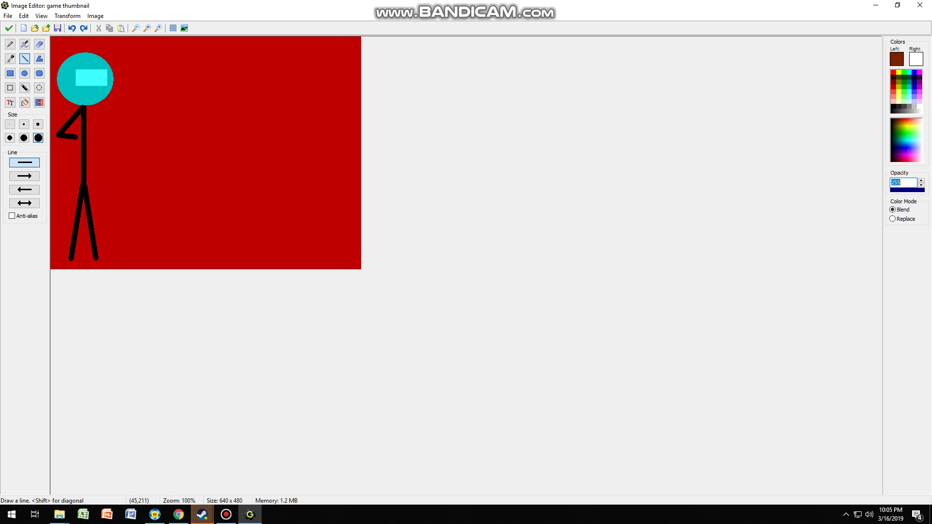
drag(73, 145, 86, 128)
key(ctrl+z)
Step: Draw a short slanted gun grip at the bent arm's hand with two overlapping gray lines
click(909, 106)
drag(75, 145, 84, 131)
drag(79, 144, 83, 136)
Step: Draw the gun's long horizontal barrel with overlapping dark gray lines and add a short gray fore-grip under its front half
click(893, 106)
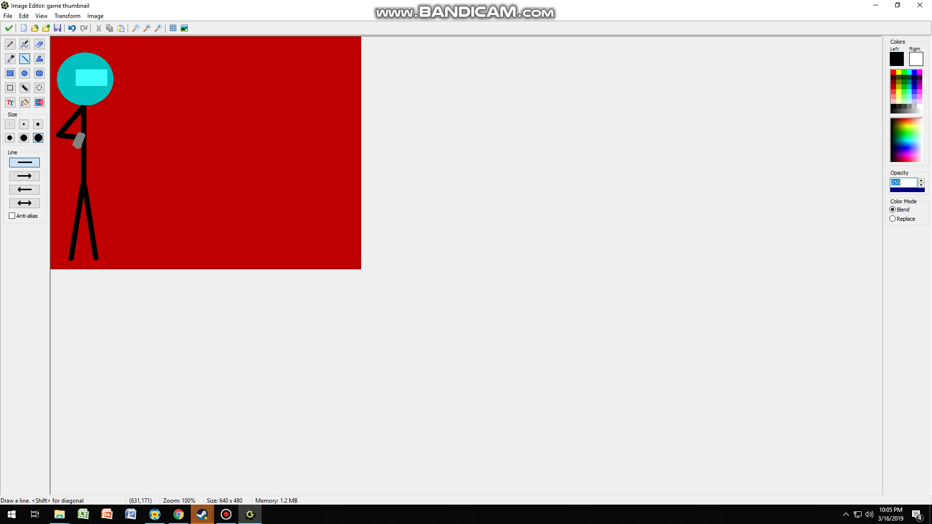
click(904, 106)
drag(87, 135, 167, 130)
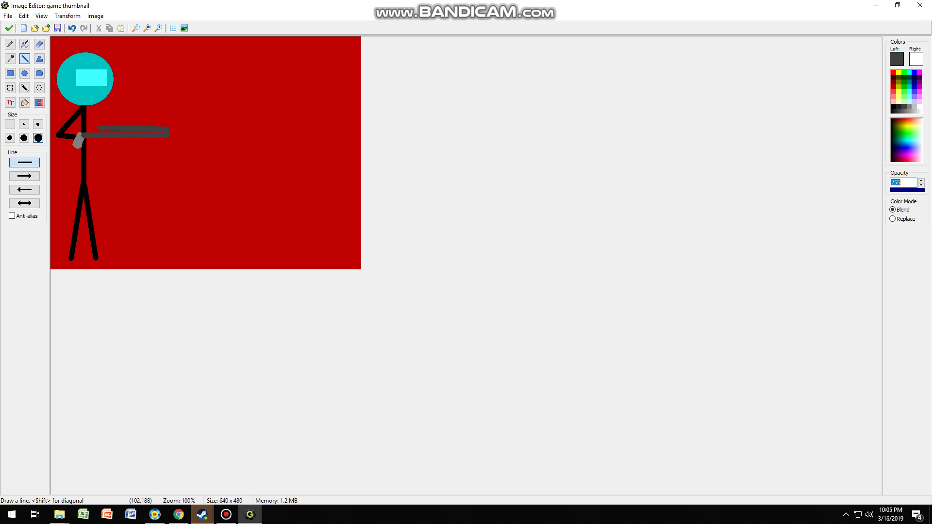
drag(166, 129, 80, 129)
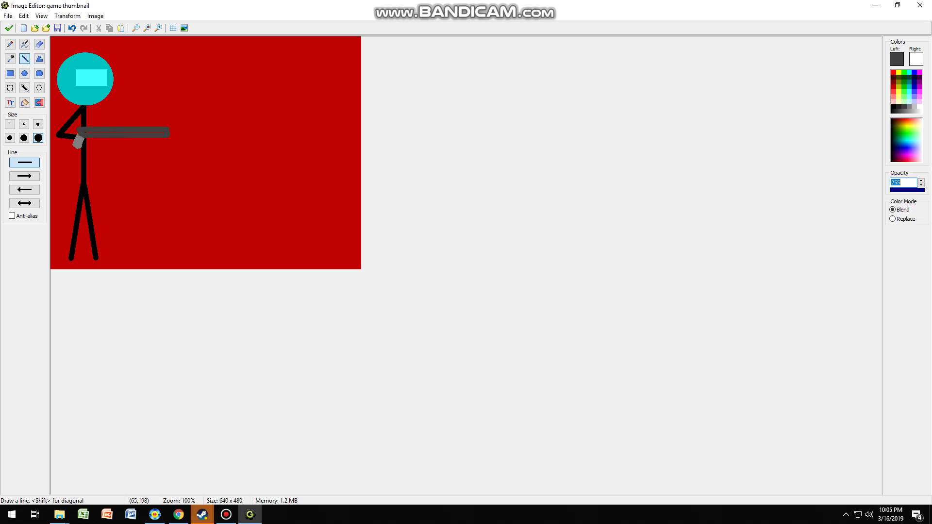
drag(82, 133, 154, 130)
click(908, 106)
drag(159, 137, 133, 138)
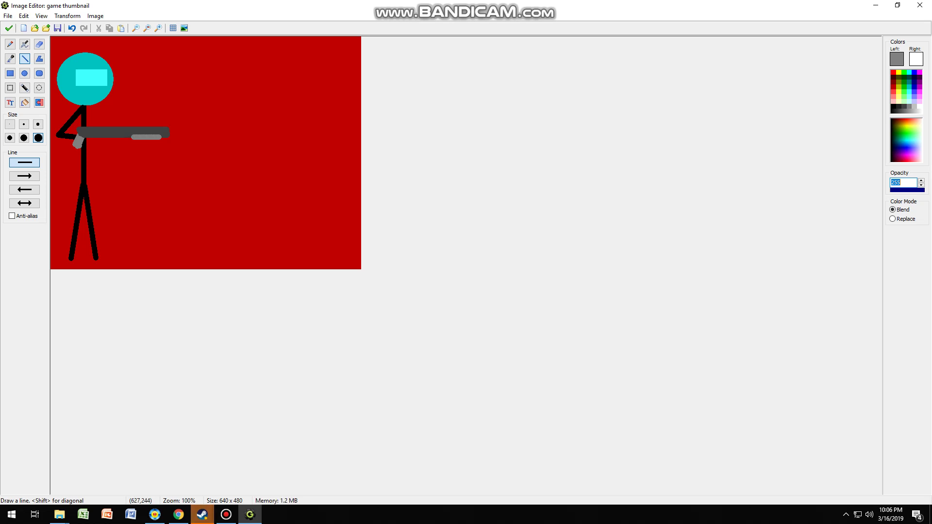
Step: Draw the figure's front arm as a black line from the neck down to the top of the gun barrel
click(893, 106)
mouse_move(85, 108)
mouse_down()
mouse_move(122, 128)
mouse_move(140, 124)
mouse_move(123, 126)
mouse_move(149, 139)
mouse_up()
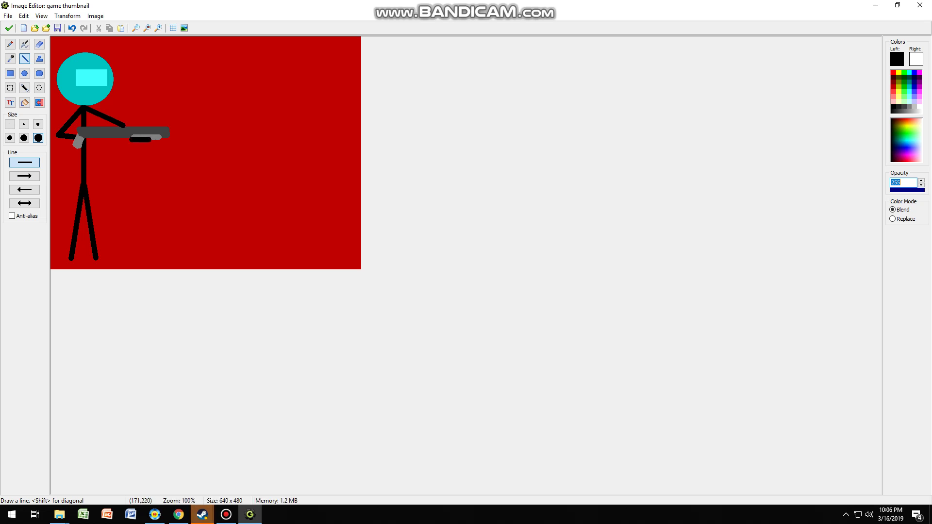
key(ctrl+z)
Step: Try extending the front arm in black across the barrel to the gray fore-grip
drag(124, 126, 146, 136)
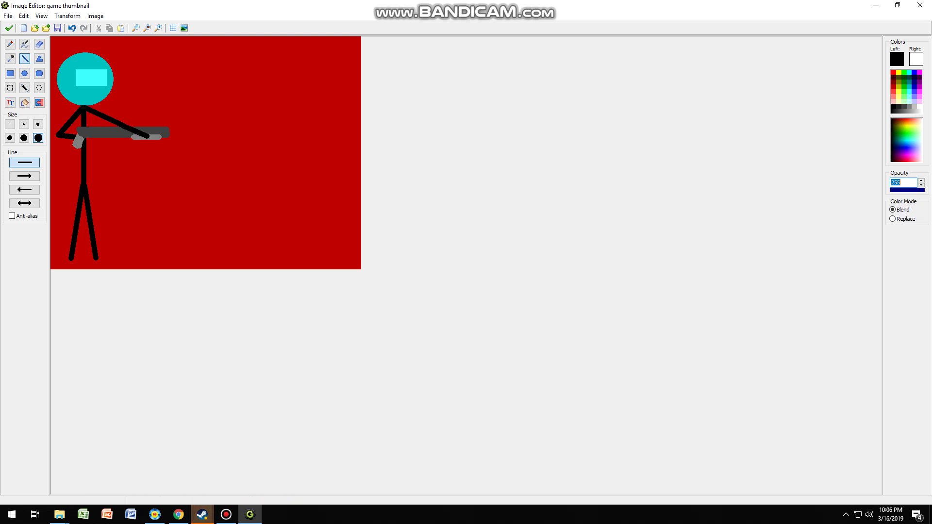
key(ctrl+z)
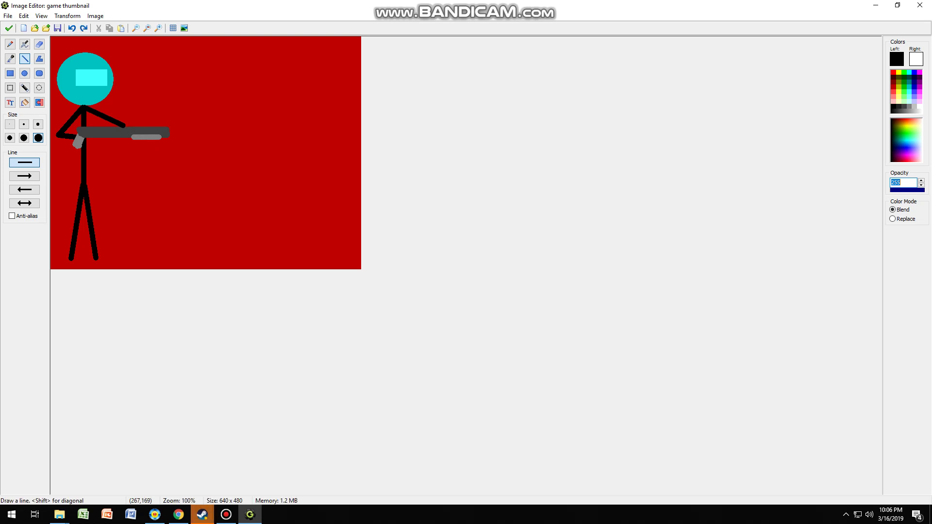
mouse_move(133, 141)
mouse_down()
mouse_move(147, 141)
mouse_move(131, 138)
mouse_up()
key(ctrl+z)
key(ctrl+z)
Step: Draw a second figure's round head with a thick green outline and white fill on the side the gun points to
click(904, 87)
click(24, 73)
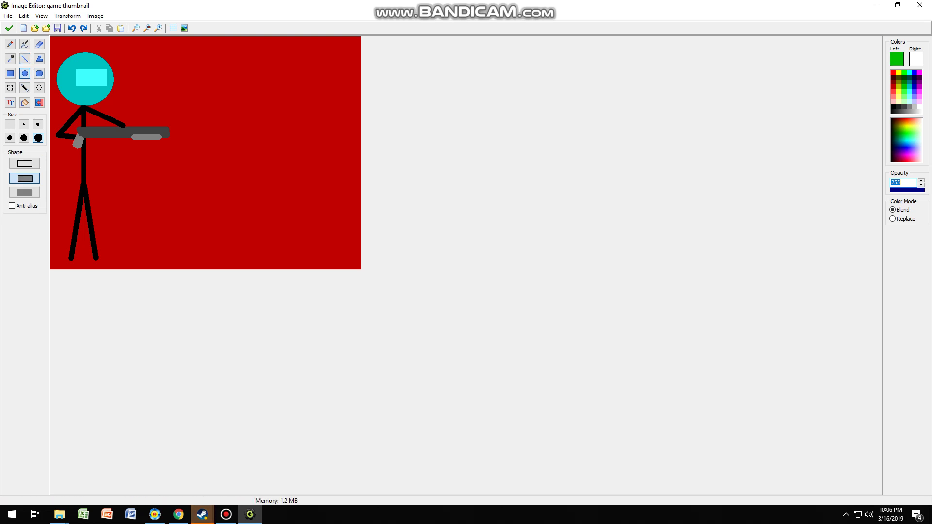
drag(292, 68, 247, 110)
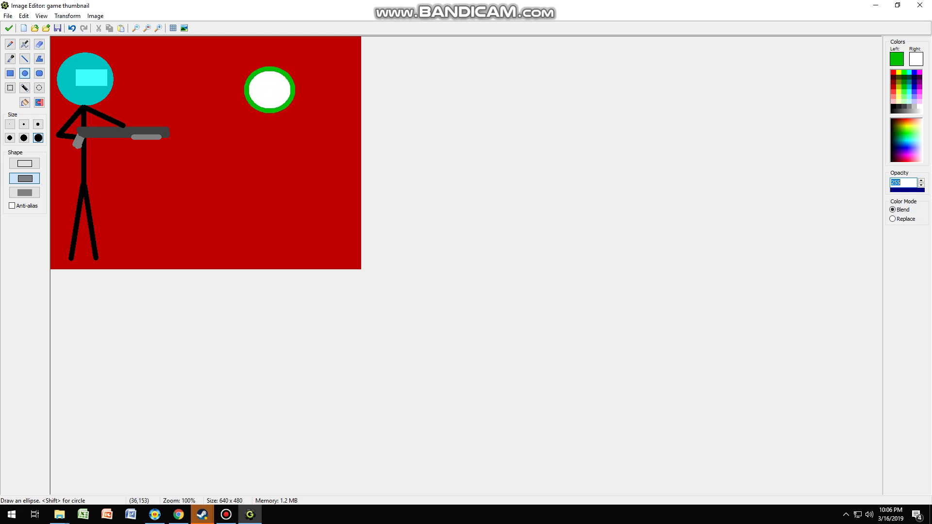
Step: Draw the second figure's body, two spread legs and two arms reaching toward the gunman with thick green lines
click(25, 58)
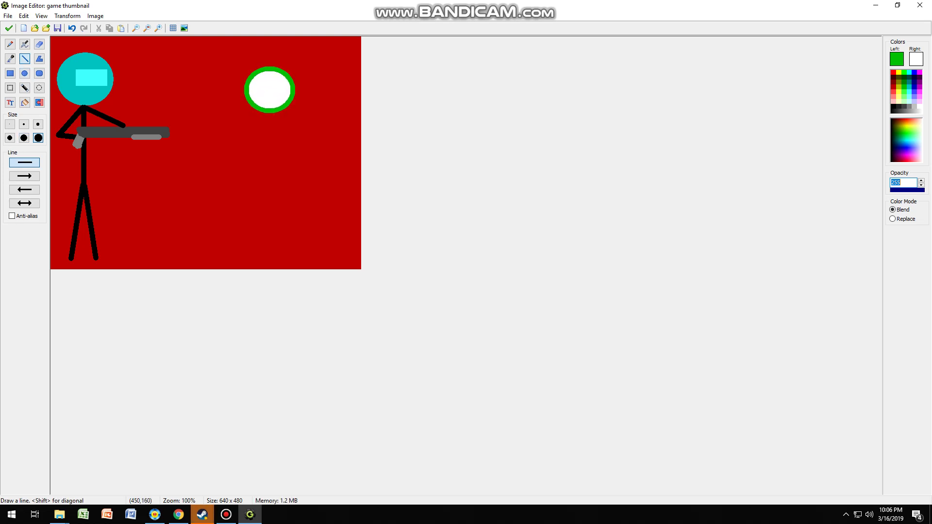
mouse_move(271, 113)
mouse_down()
mouse_move(271, 192)
mouse_move(249, 259)
mouse_move(254, 254)
mouse_up()
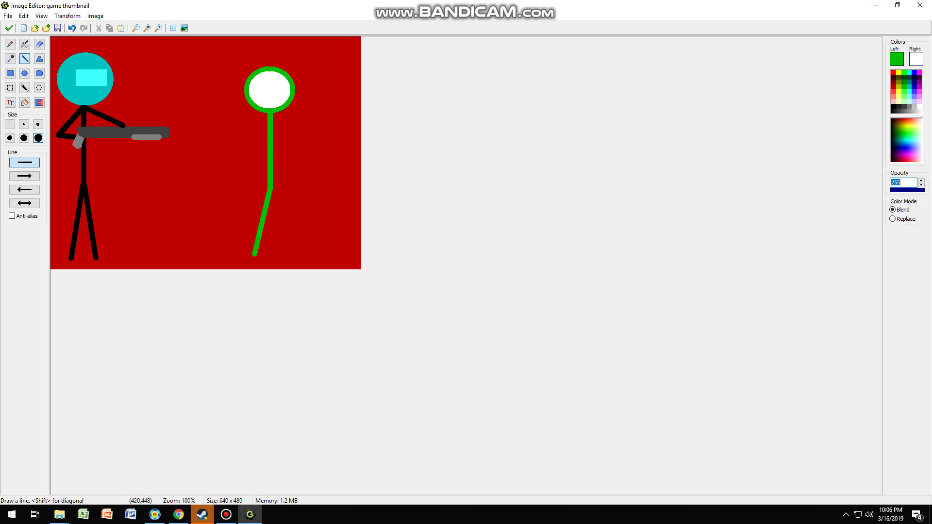
drag(271, 189, 288, 253)
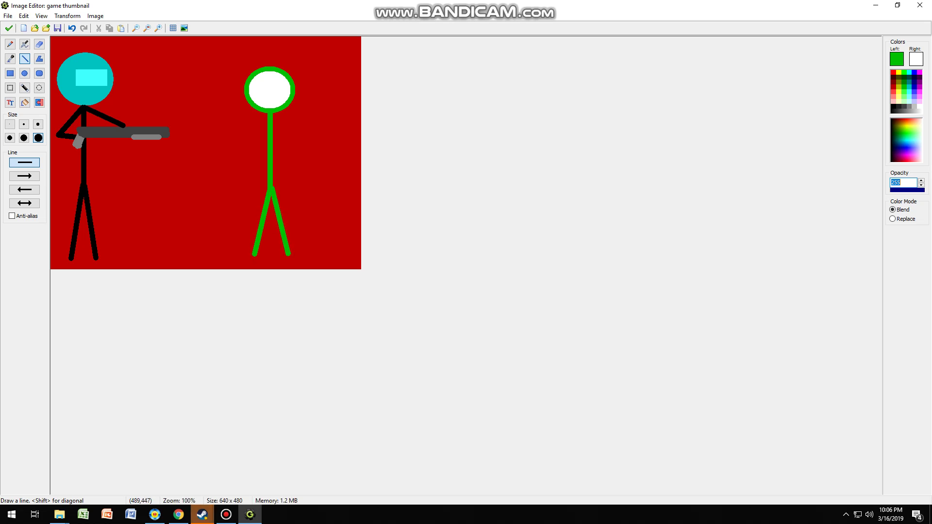
drag(267, 118, 206, 118)
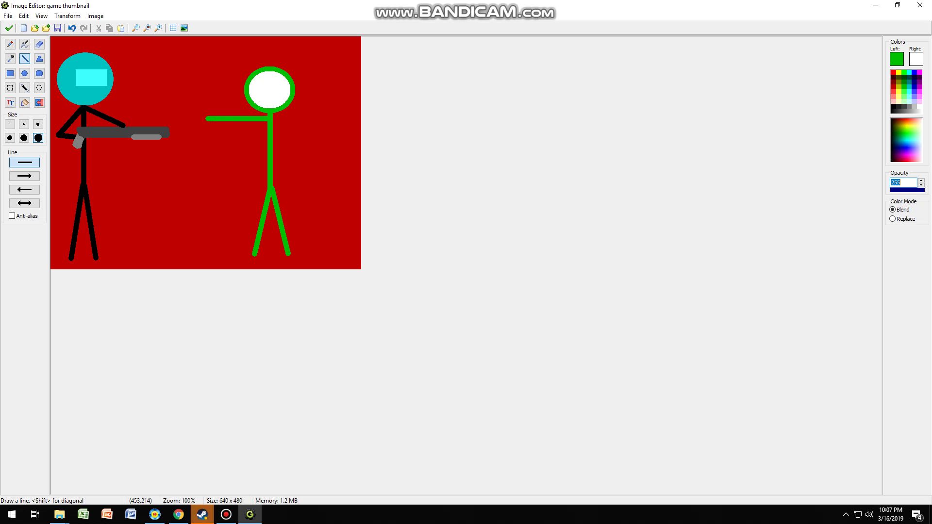
drag(270, 140, 208, 145)
click(227, 514)
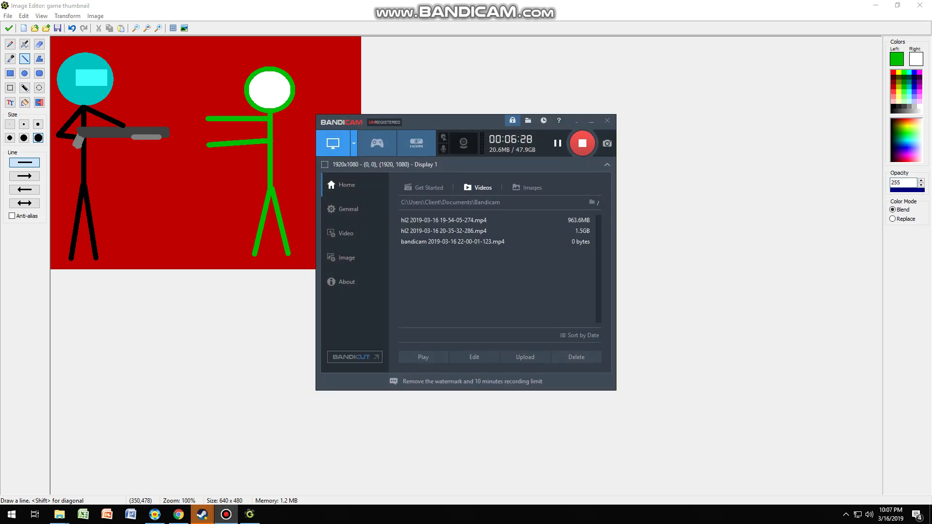
click(591, 121)
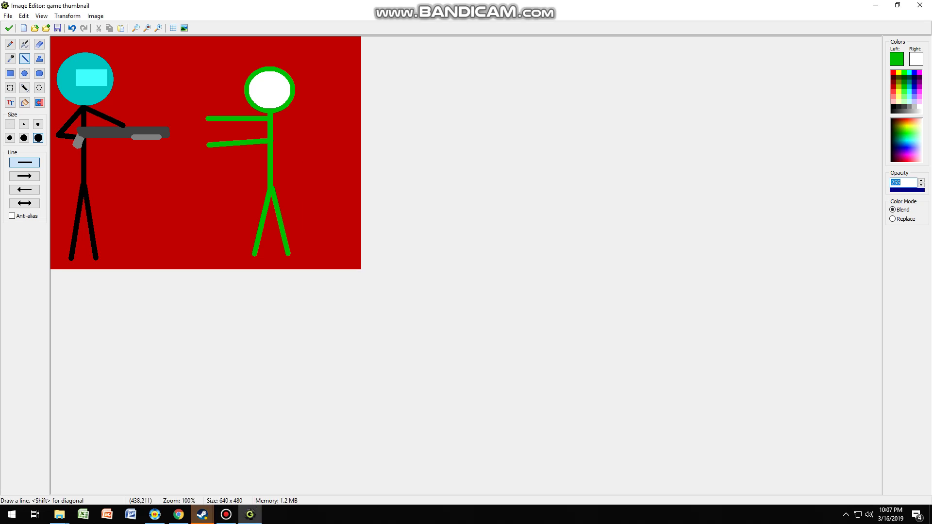
Step: Undo the green figure's lower arm and redraw it as a thick green line just below and parallel to the upper arm
key(ctrl+z)
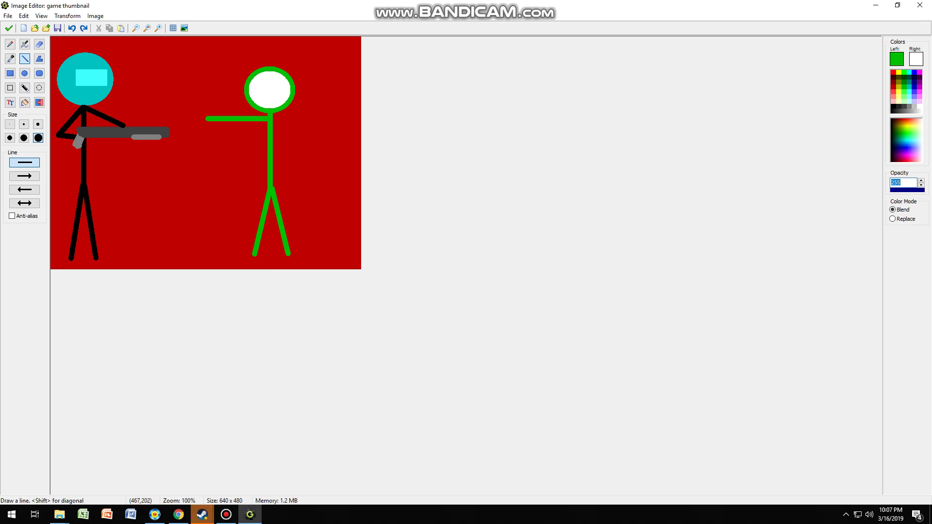
drag(267, 135, 206, 133)
key(ctrl+z)
mouse_move(269, 129)
mouse_down()
mouse_move(215, 144)
mouse_move(205, 127)
mouse_up()
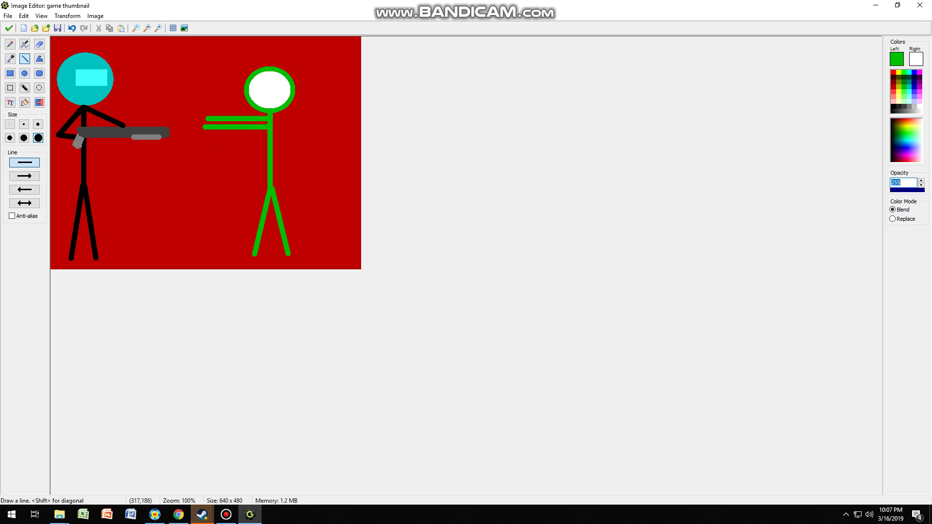
Step: Fill the inside of the second figure's head with the same green as its outline
click(24, 73)
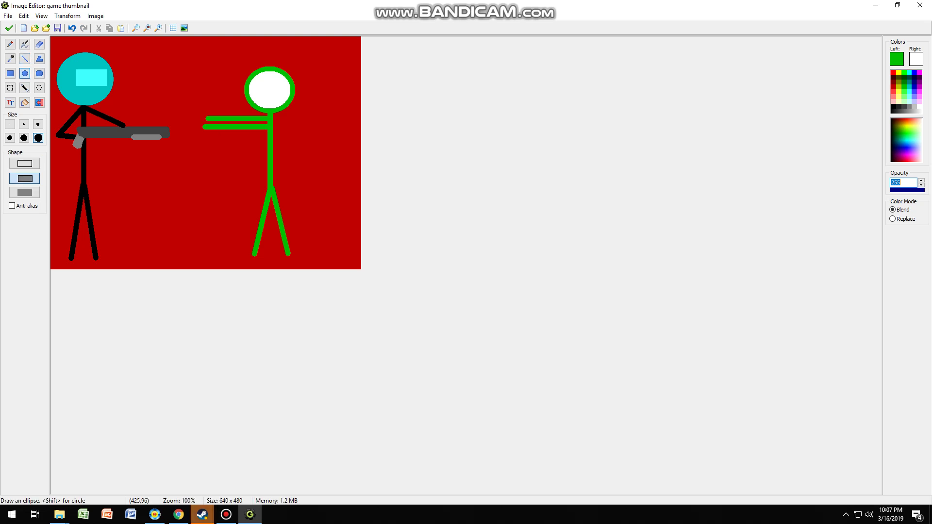
click(264, 85)
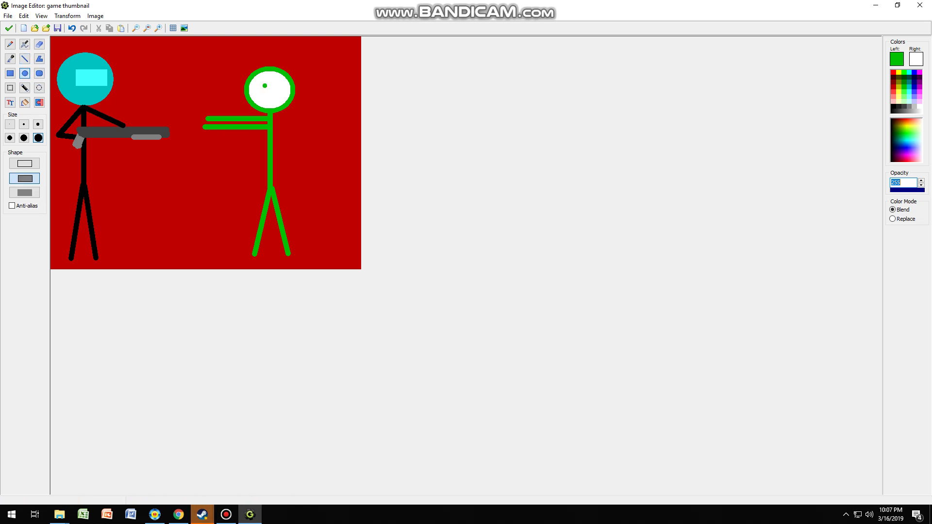
click(25, 103)
click(269, 98)
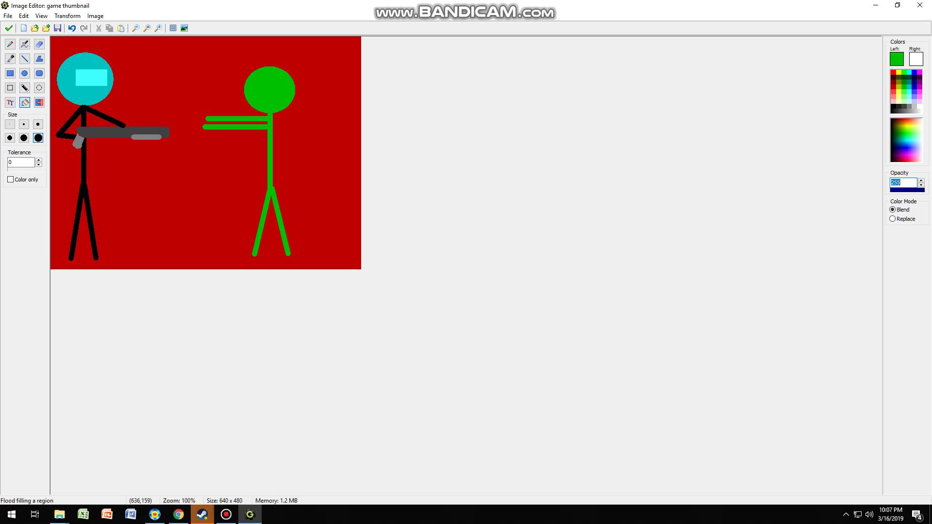
Step: Paint small, thin light-red wound marks over the green figure's head, arms, torso and legs
click(893, 87)
click(893, 92)
click(893, 96)
click(893, 92)
click(893, 96)
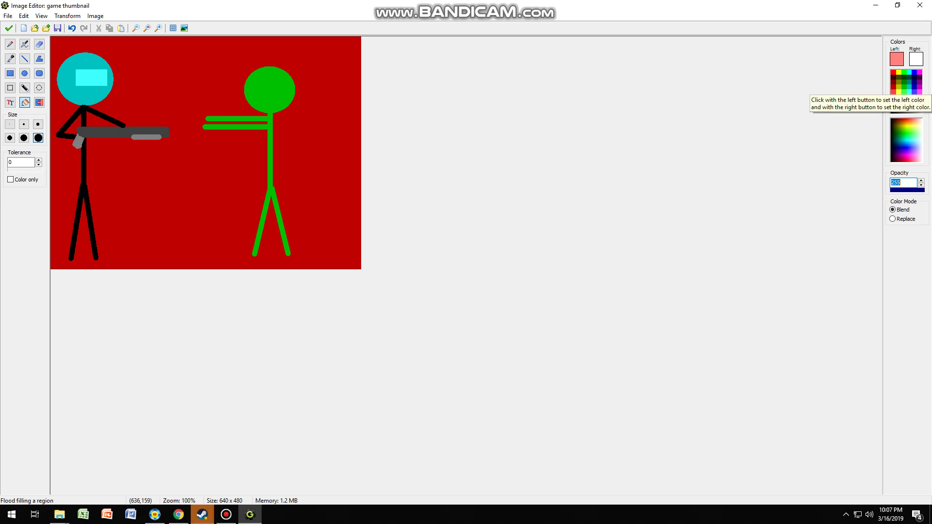
click(892, 91)
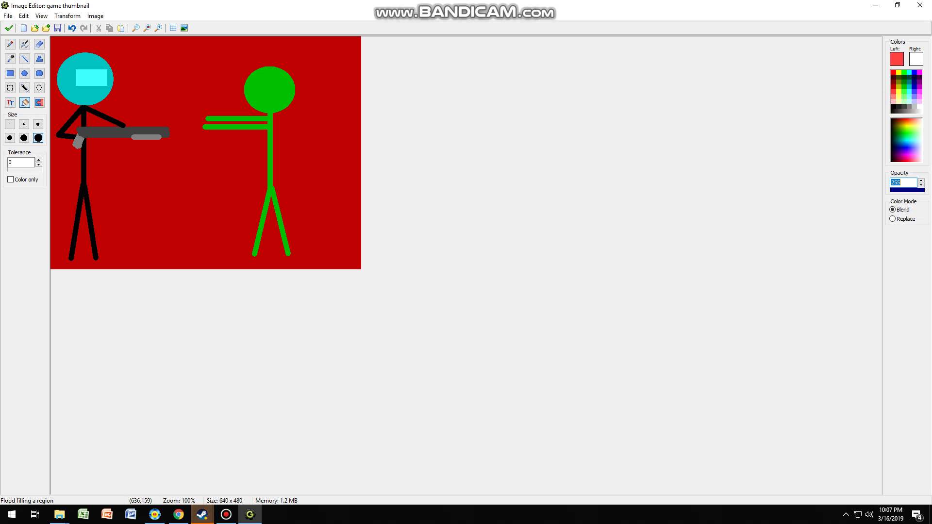
click(10, 44)
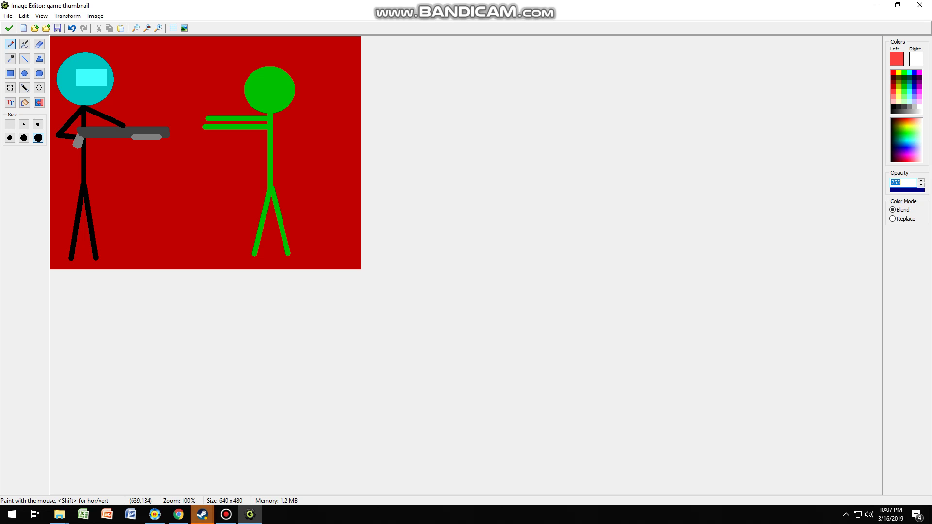
click(10, 124)
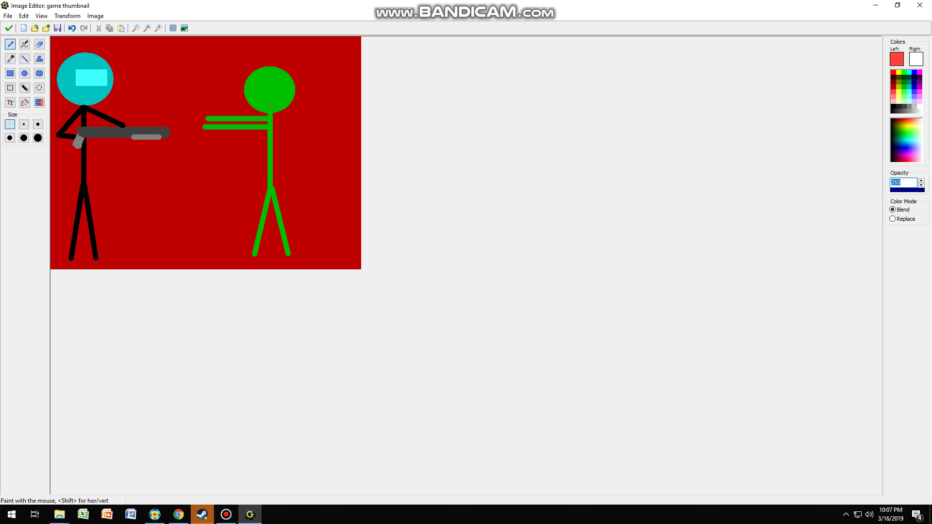
key(ctrl+z)
click(38, 138)
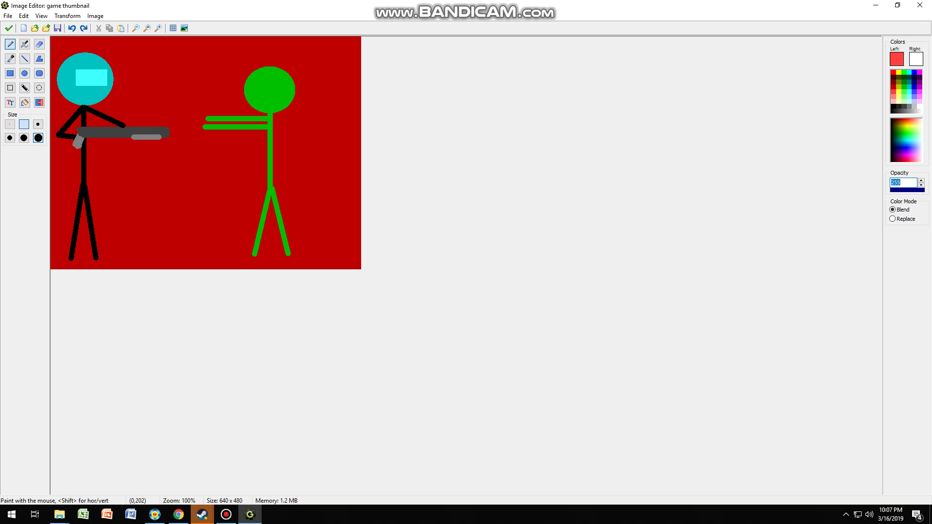
click(24, 125)
drag(256, 97, 269, 130)
drag(270, 168, 266, 171)
mouse_move(265, 80)
mouse_down()
mouse_move(276, 89)
mouse_move(271, 109)
mouse_move(252, 93)
mouse_move(282, 78)
mouse_up()
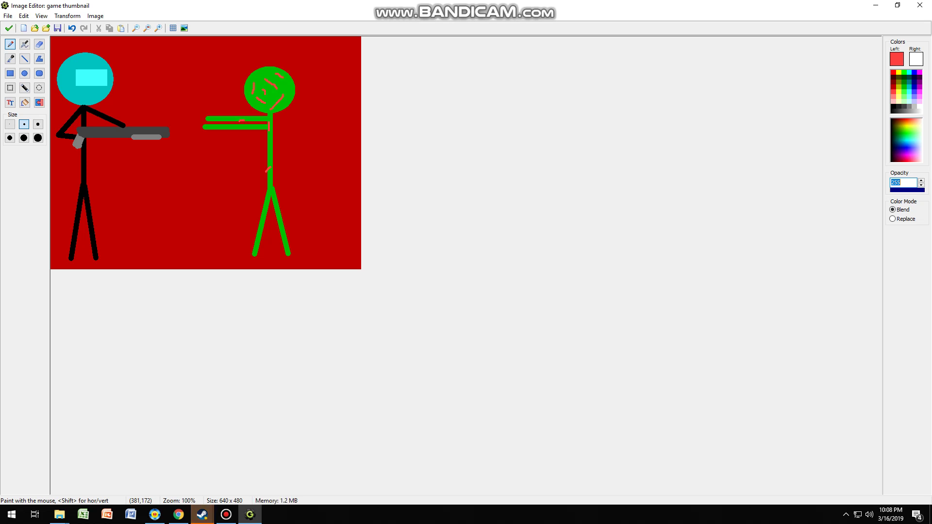
mouse_move(268, 193)
mouse_down()
mouse_move(266, 217)
mouse_move(277, 210)
mouse_move(284, 240)
mouse_up()
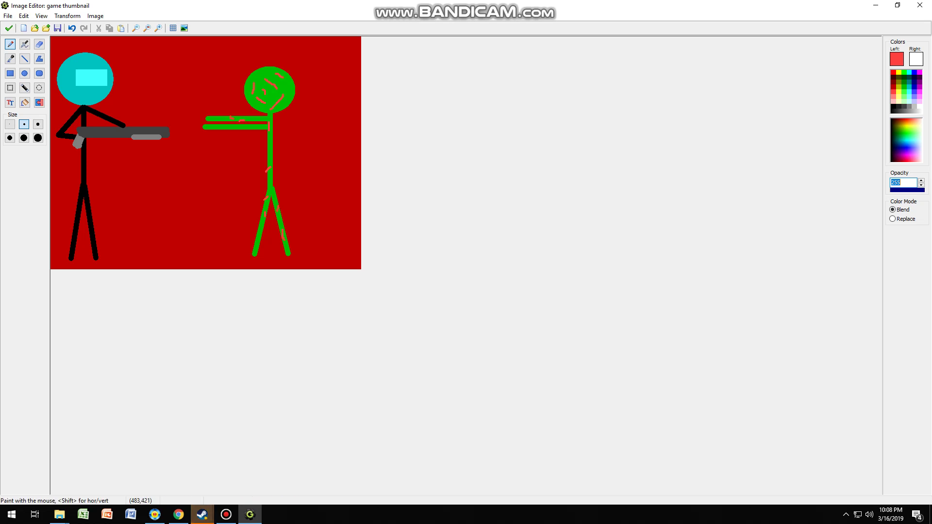
mouse_move(264, 114)
mouse_down()
mouse_move(277, 102)
mouse_move(260, 74)
mouse_move(294, 92)
mouse_up()
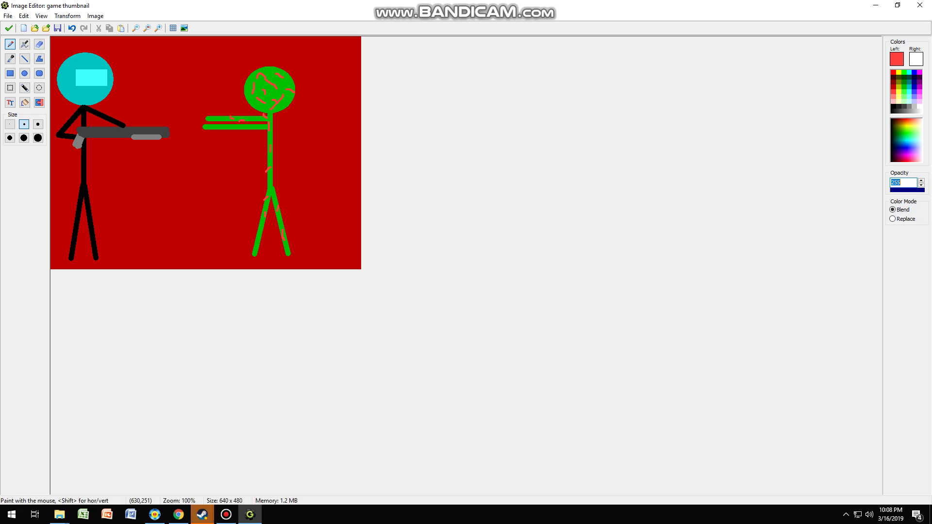
Step: Hand-letter "ESCAPE OF" in bright blue on two lines above the gun, between the two figures
click(914, 77)
click(914, 73)
click(38, 124)
mouse_move(127, 70)
mouse_down()
mouse_move(127, 51)
mouse_move(137, 49)
mouse_move(137, 70)
mouse_move(153, 62)
mouse_move(146, 75)
mouse_move(165, 51)
mouse_move(170, 69)
mouse_move(194, 69)
mouse_move(215, 50)
mouse_move(208, 61)
mouse_move(221, 69)
mouse_move(228, 51)
mouse_move(227, 70)
mouse_up()
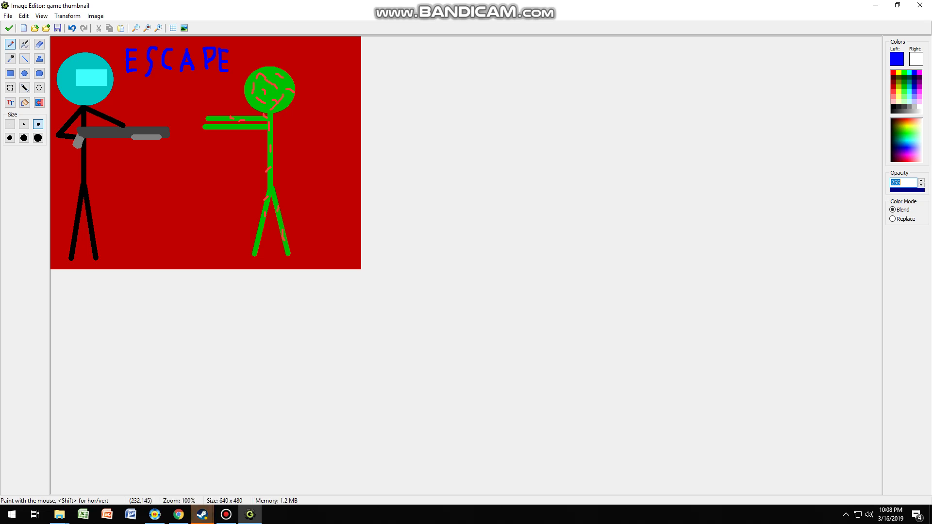
mouse_move(163, 92)
mouse_down()
mouse_move(153, 104)
mouse_move(169, 109)
mouse_move(164, 91)
mouse_move(185, 109)
mouse_move(200, 89)
mouse_up()
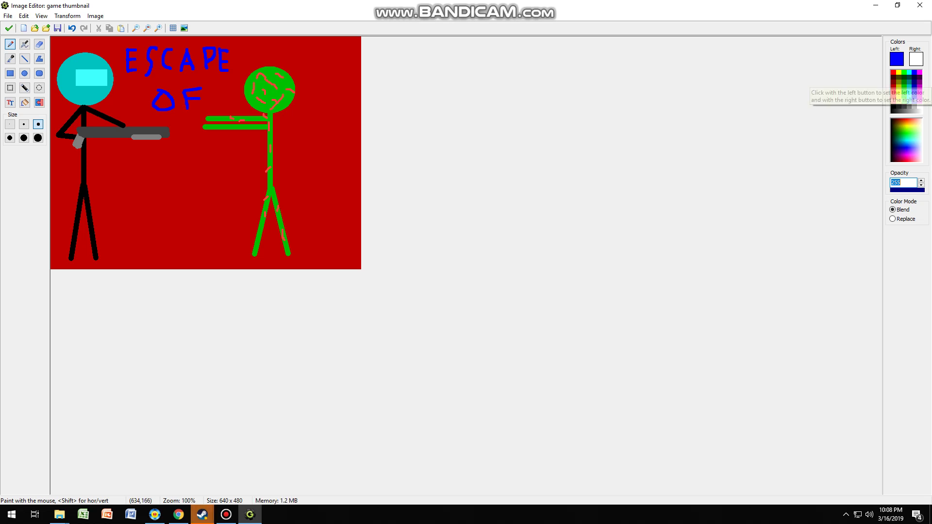
Step: Hand-letter a lowercase "th" below the gun in darker blue with a thicker brush
click(914, 87)
click(913, 92)
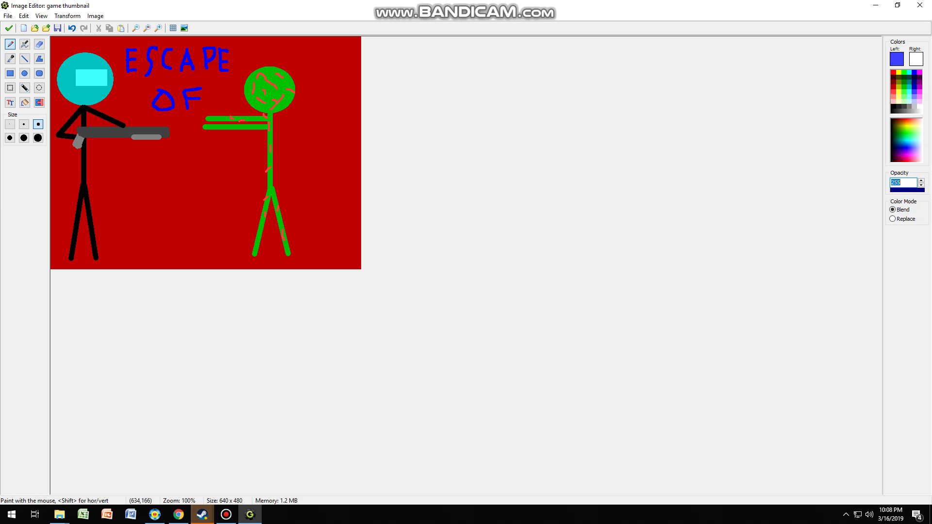
click(913, 87)
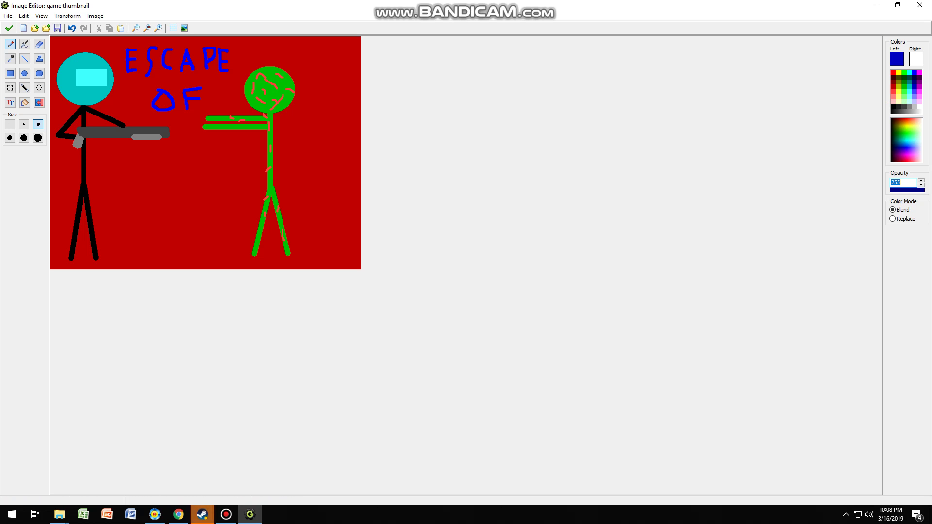
click(9, 138)
drag(112, 166, 114, 198)
click(102, 176)
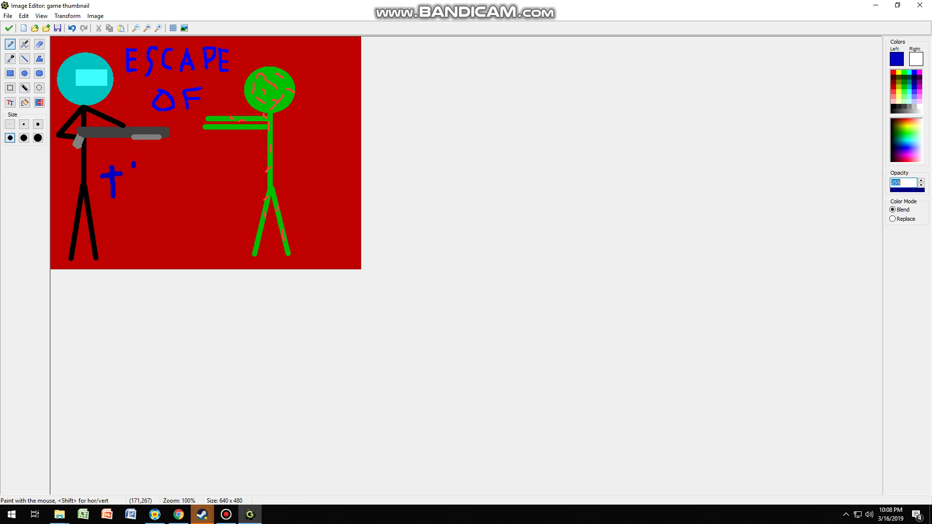
mouse_move(134, 163)
mouse_down()
mouse_move(135, 195)
mouse_move(143, 195)
mouse_up()
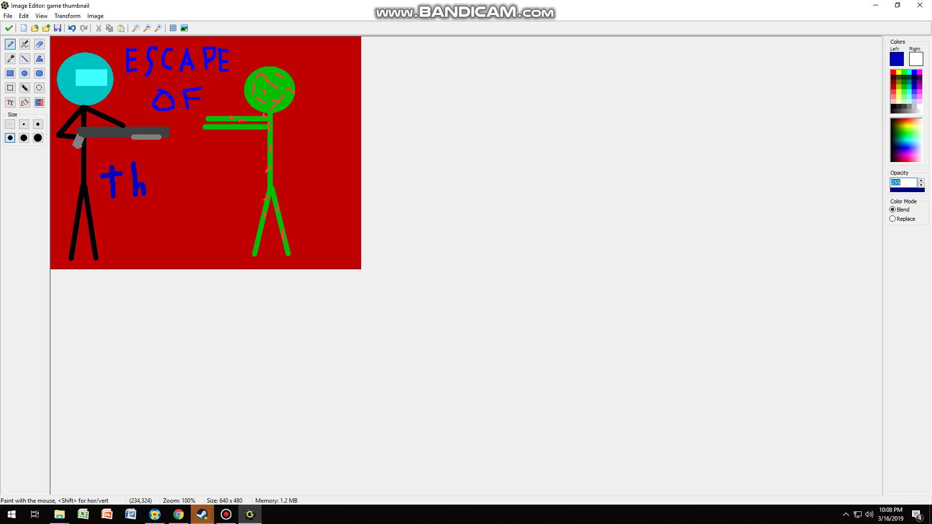
Step: Undo the "h" and the crossbar of the "t", and rewrite the word in dark blue capitals as "THE"
key(ctrl+z)
key(ctrl+z)
drag(134, 164, 138, 191)
key(ctrl+z)
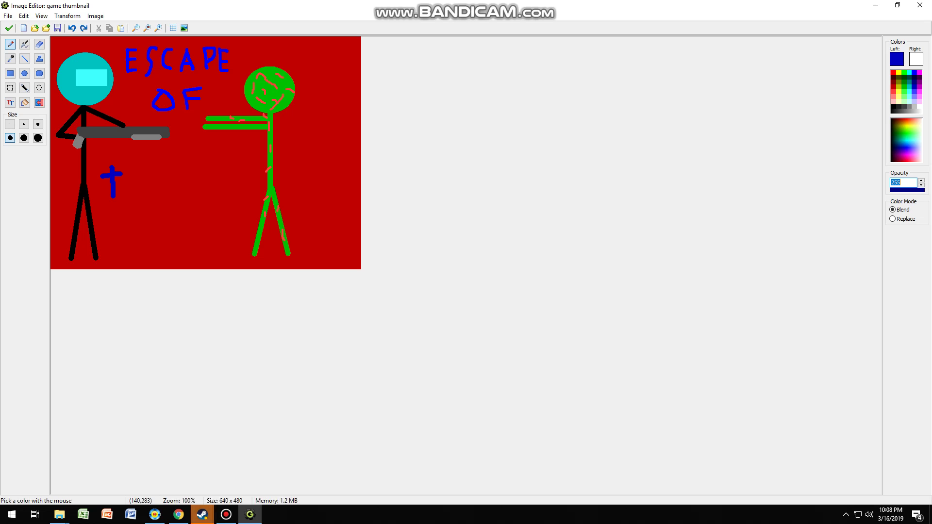
key(ctrl+z)
click(123, 165)
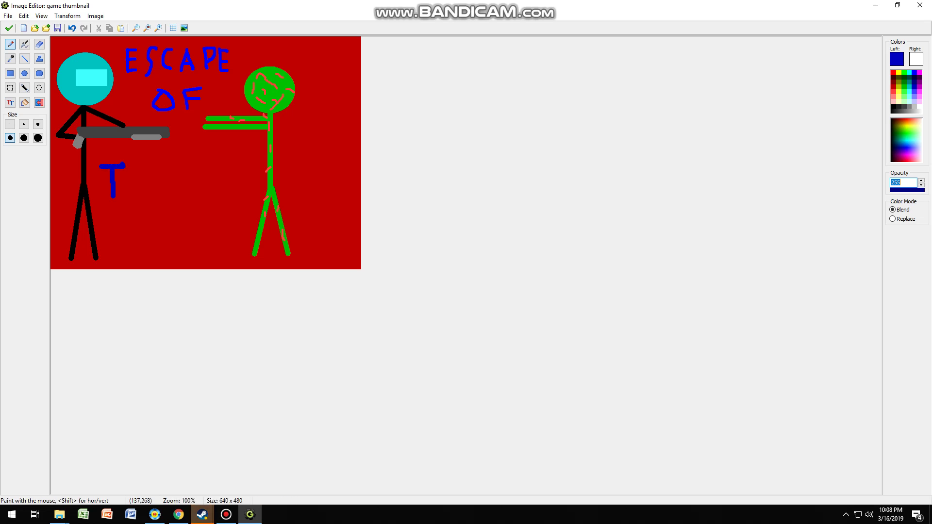
right_drag(134, 165, 134, 187)
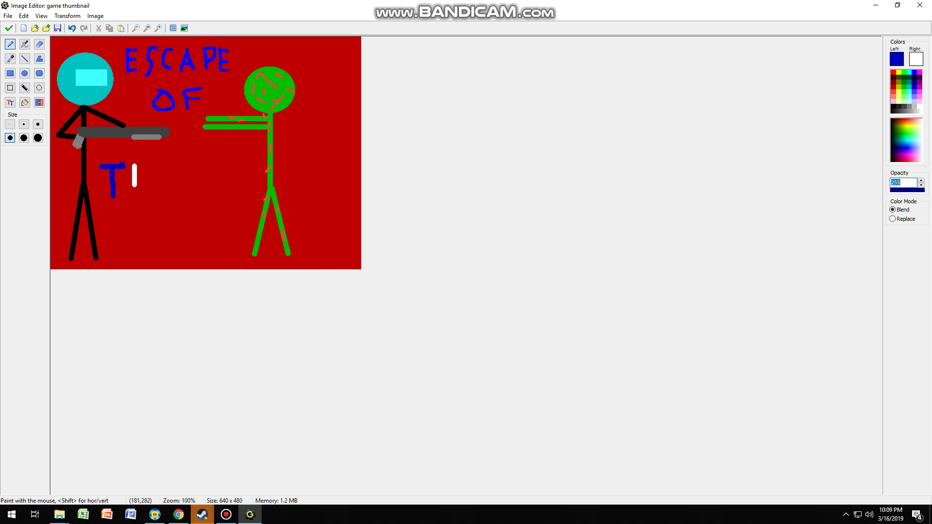
key(ctrl+z)
drag(135, 163, 133, 192)
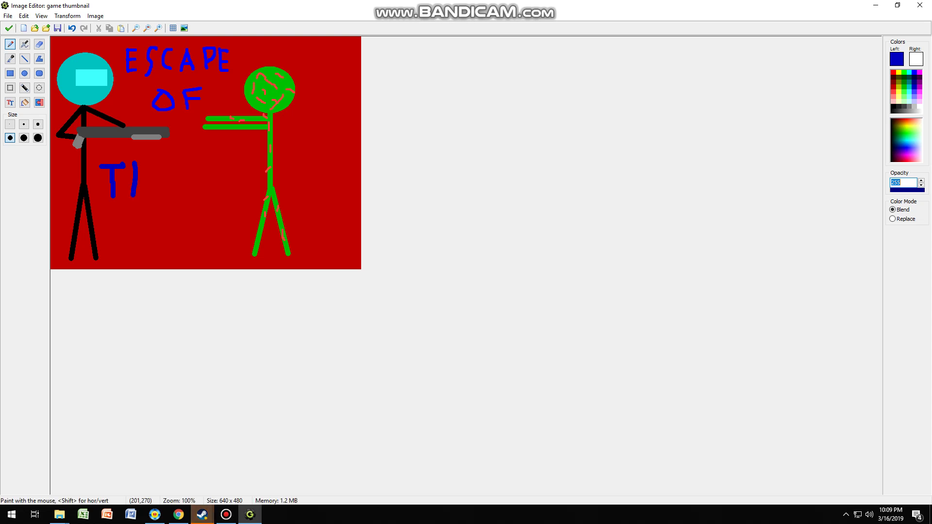
mouse_move(152, 161)
mouse_down()
mouse_move(150, 193)
mouse_move(151, 177)
mouse_move(171, 192)
mouse_move(189, 160)
mouse_move(185, 193)
mouse_up()
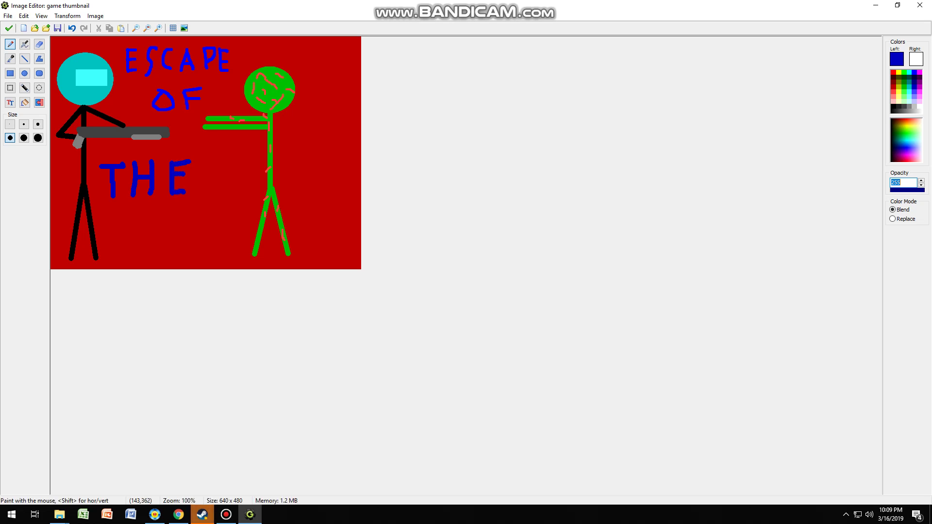
Step: Hand-letter "DEAD" in dark blue under "THE" and accept the finished image and the game thumbnail sprite
mouse_move(119, 214)
mouse_down()
mouse_move(121, 242)
mouse_move(131, 220)
mouse_move(133, 234)
mouse_move(122, 245)
mouse_move(144, 215)
mouse_move(144, 236)
mouse_move(161, 212)
mouse_move(157, 238)
mouse_move(175, 224)
mouse_move(169, 245)
mouse_up()
mouse_move(180, 210)
mouse_down()
mouse_move(183, 239)
mouse_move(195, 238)
mouse_move(203, 215)
mouse_move(197, 243)
mouse_up()
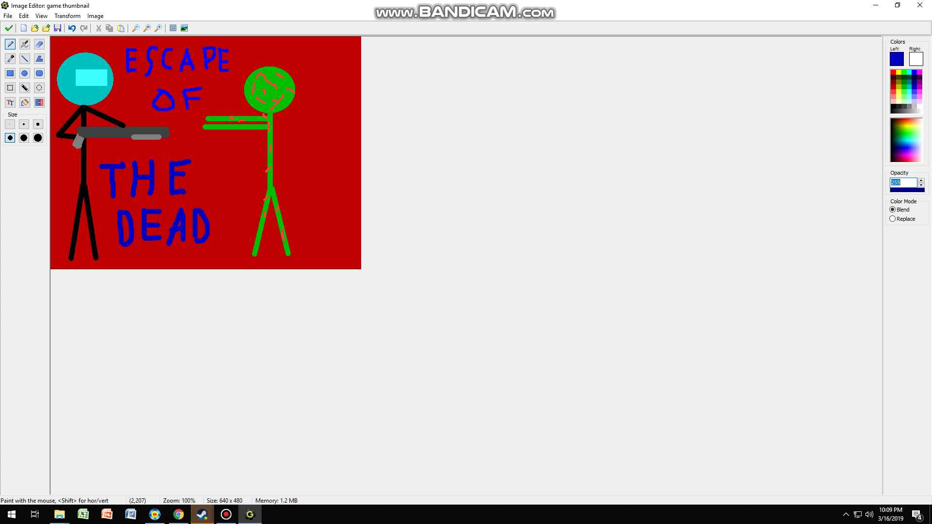
click(8, 28)
click(8, 28)
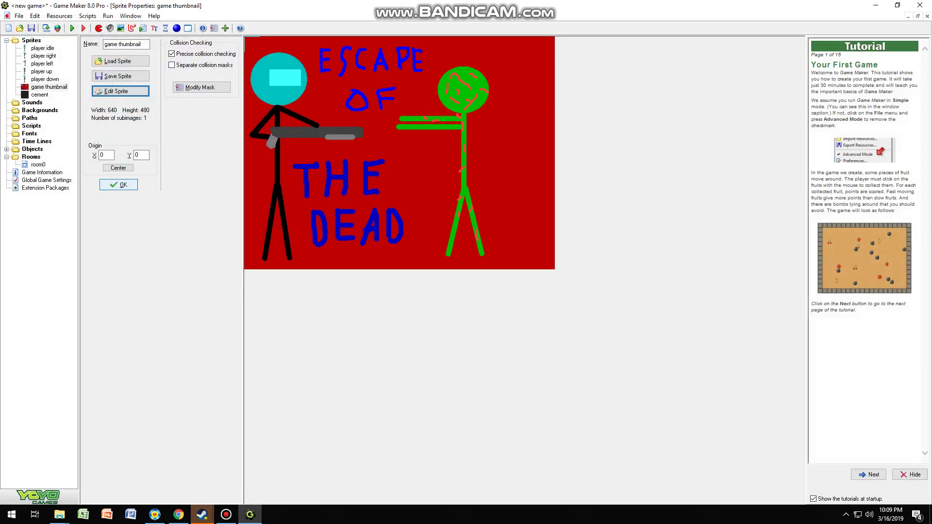
click(119, 185)
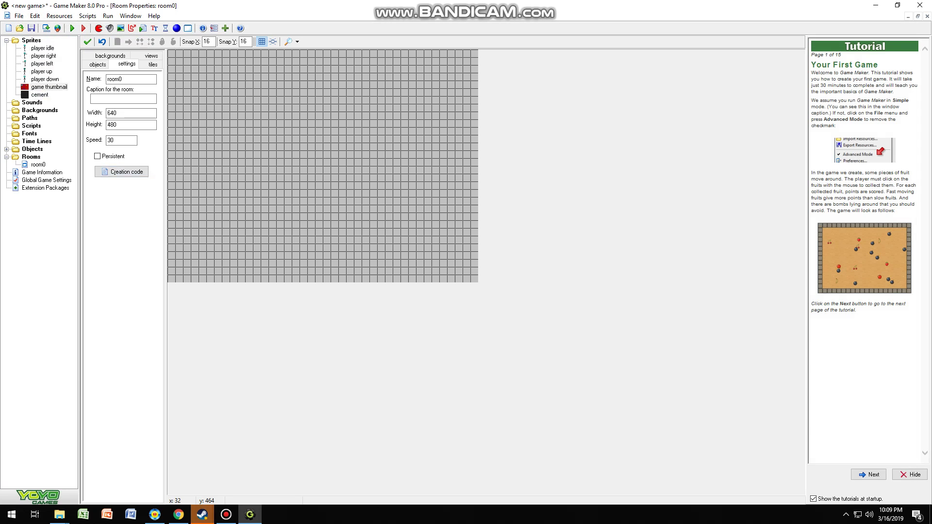
Step: Close the room0 properties and open the object obj_player_idle_pistol in a maximized properties window
click(88, 42)
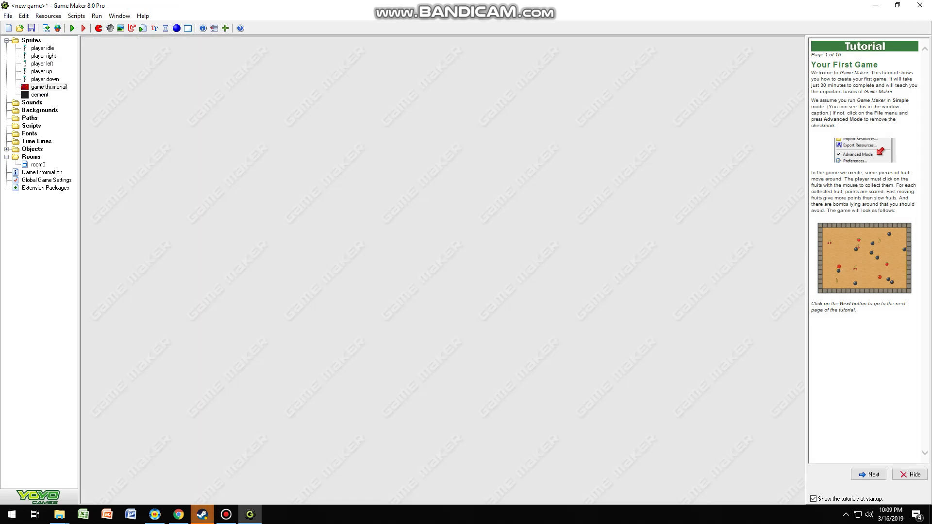
double_click(32, 149)
double_click(51, 156)
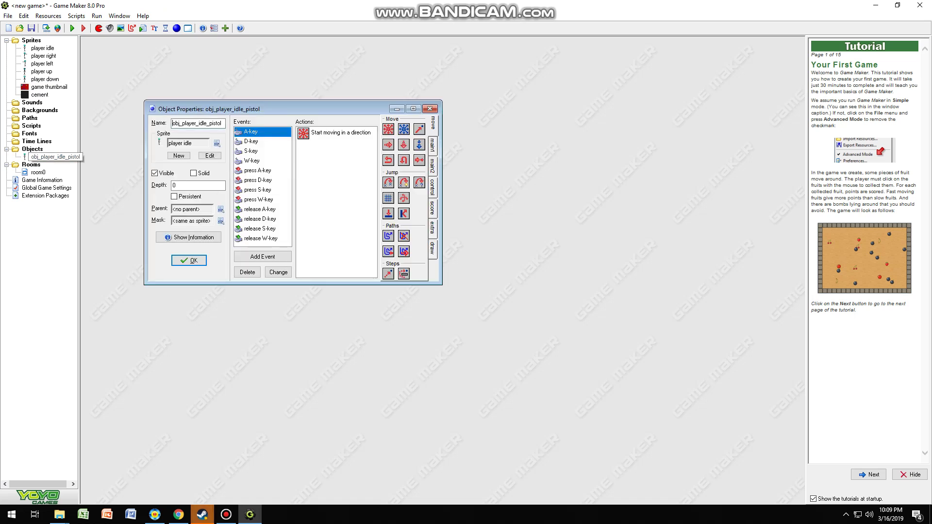
click(413, 108)
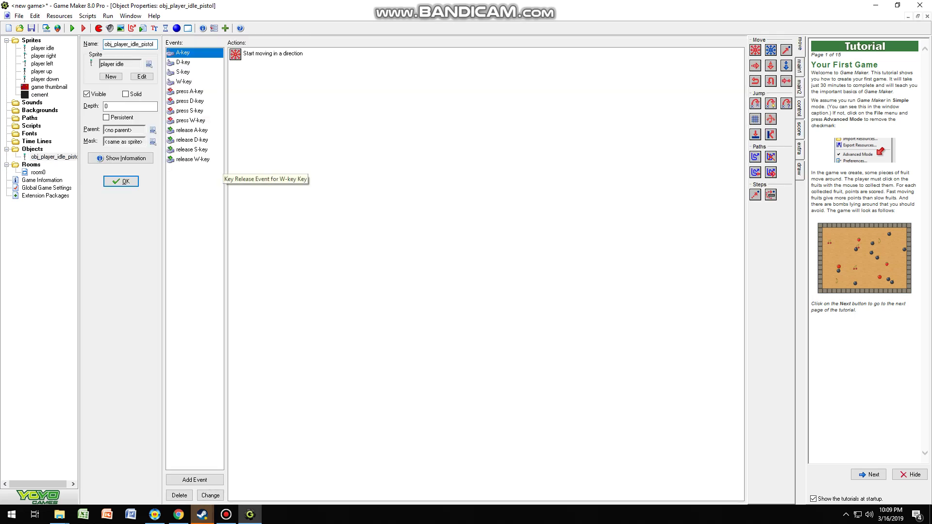
Step: Add a Change Sprite action to the press S-key event that switches the sprite to player down
click(205, 149)
click(196, 121)
click(194, 110)
click(193, 82)
click(192, 91)
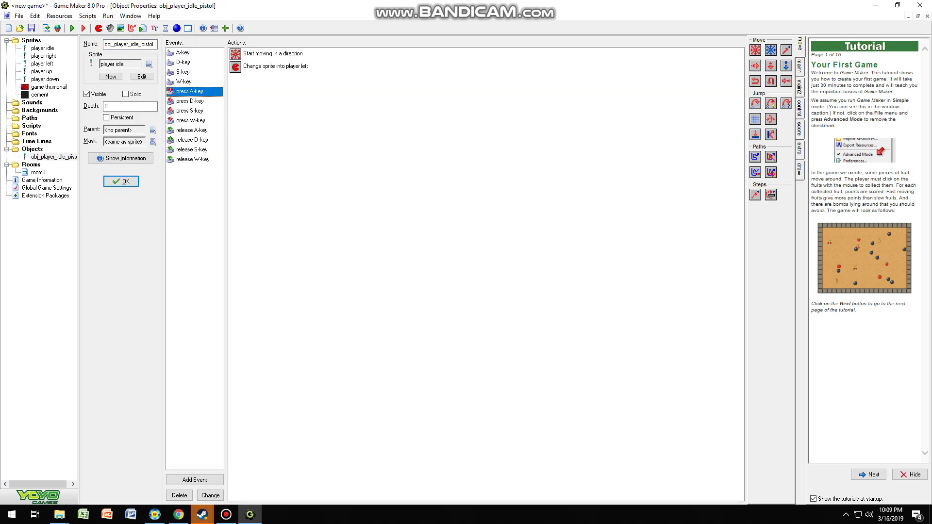
click(194, 110)
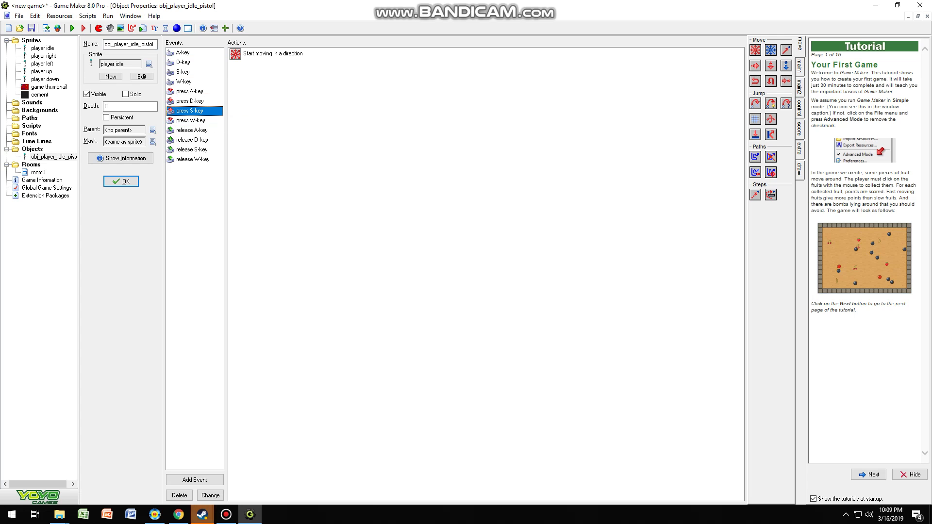
click(799, 64)
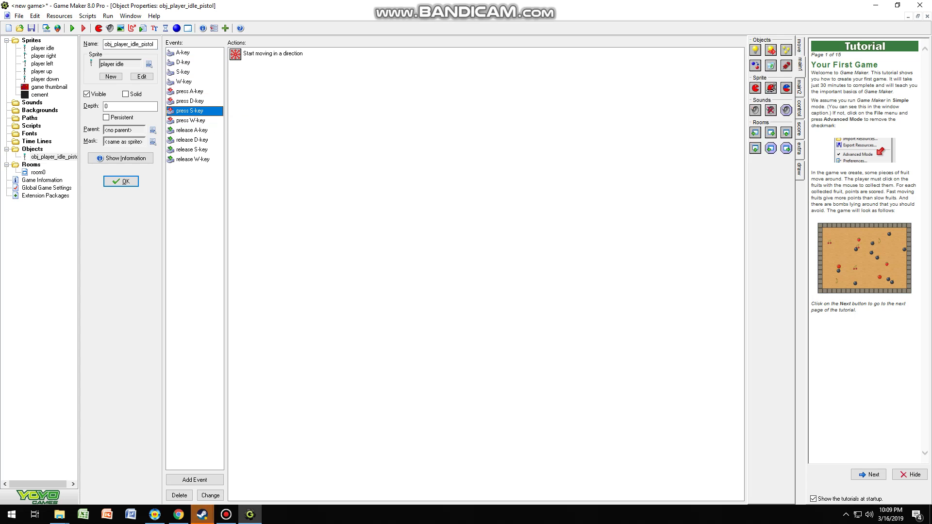
drag(755, 88, 480, 262)
click(528, 245)
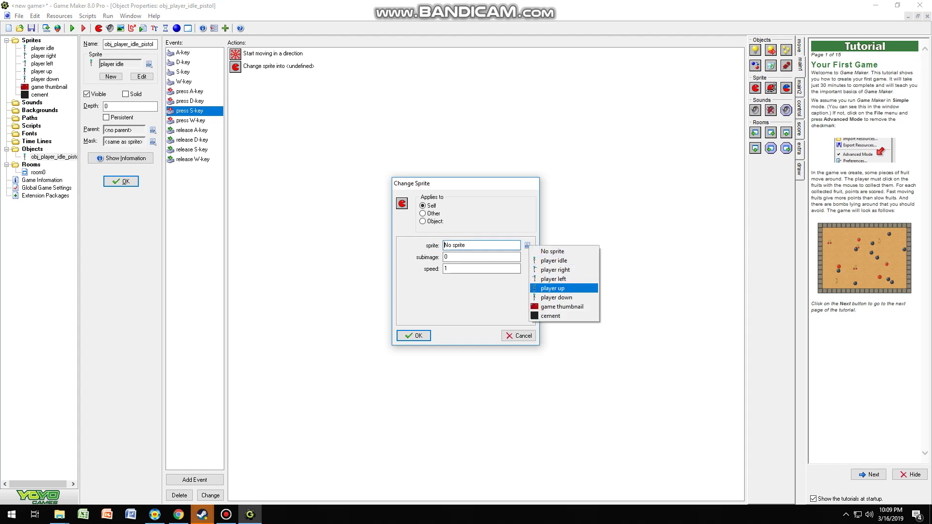
click(557, 297)
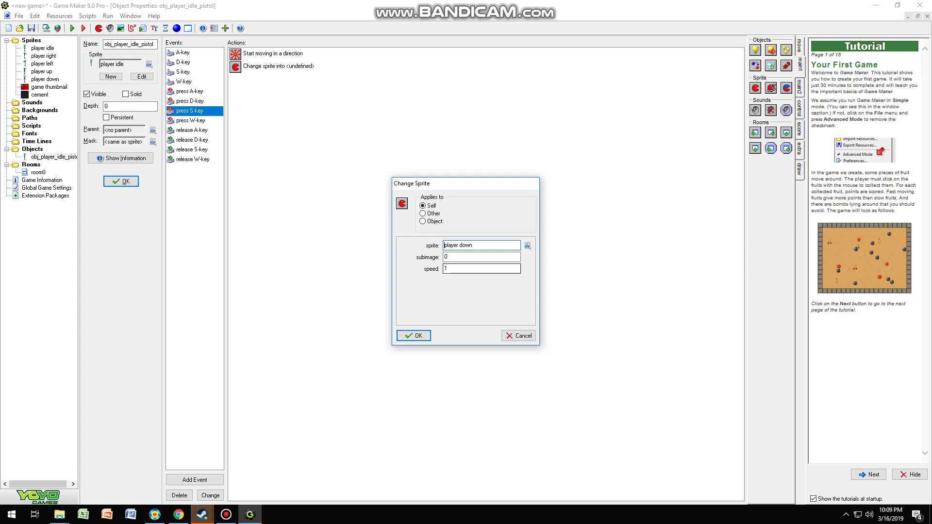
key(Return)
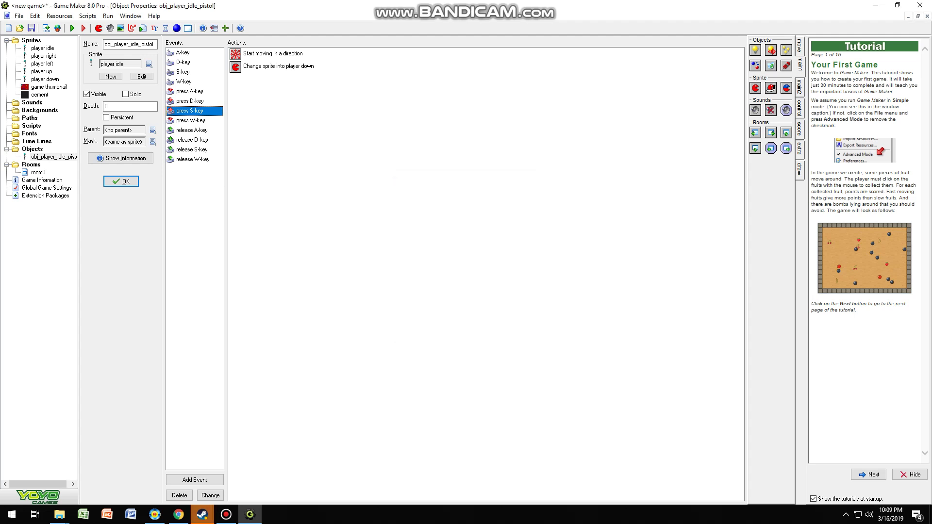
Step: Add a Change Sprite action with player up to the press W-key event and accept the player object's properties
click(190, 120)
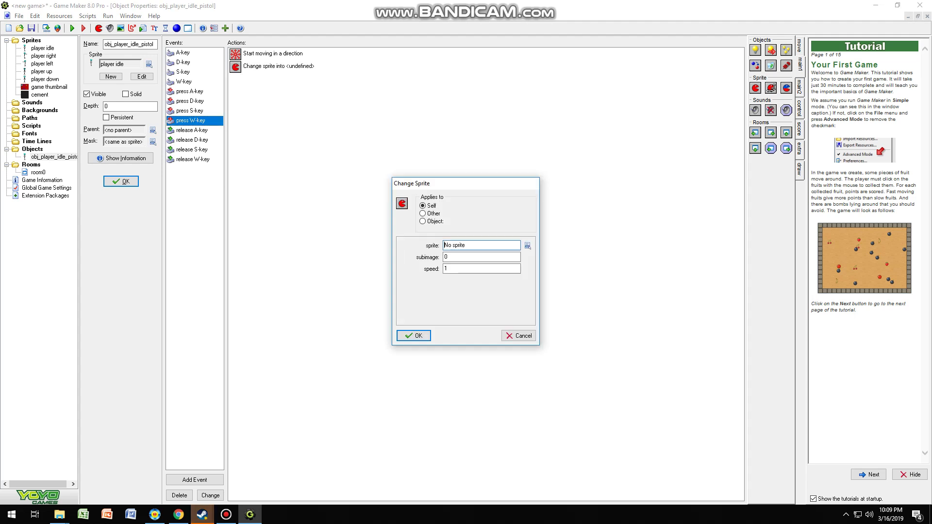
click(526, 245)
key(Up)
key(Up)
key(Up)
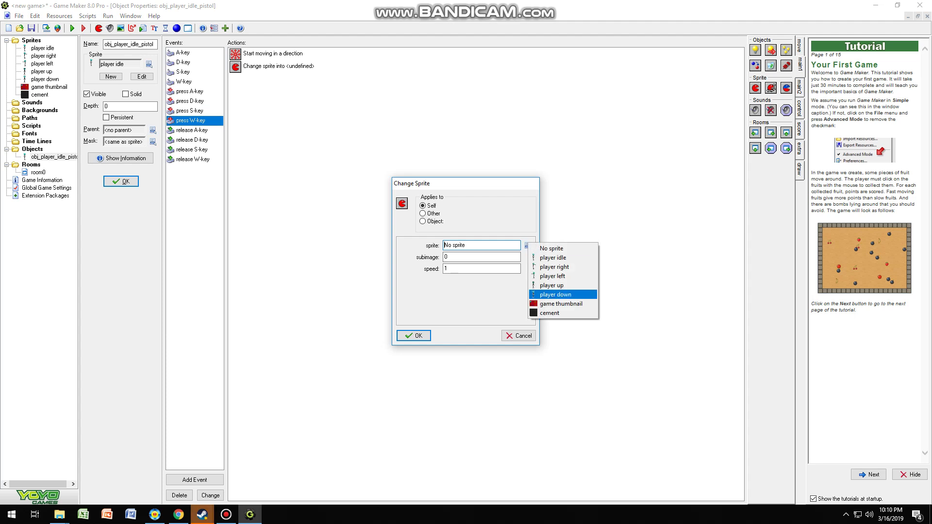
key(Up)
key(Return)
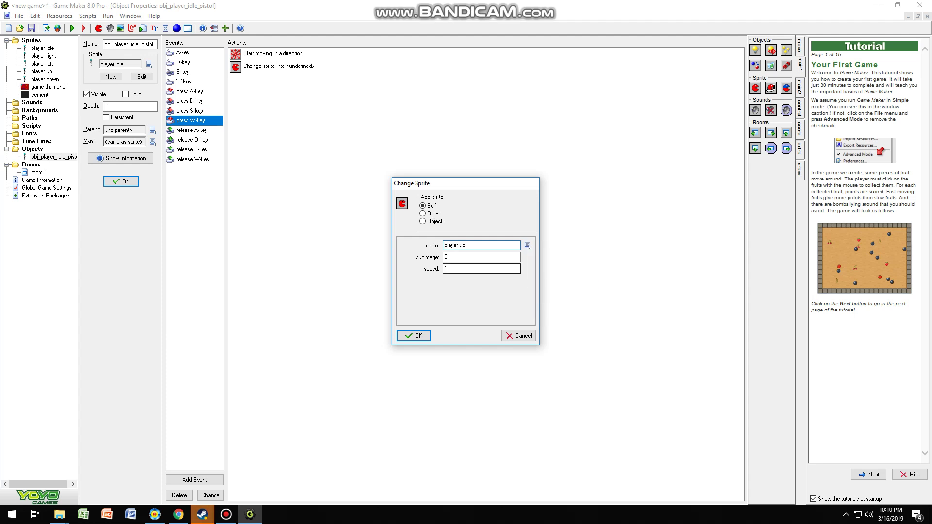
key(Return)
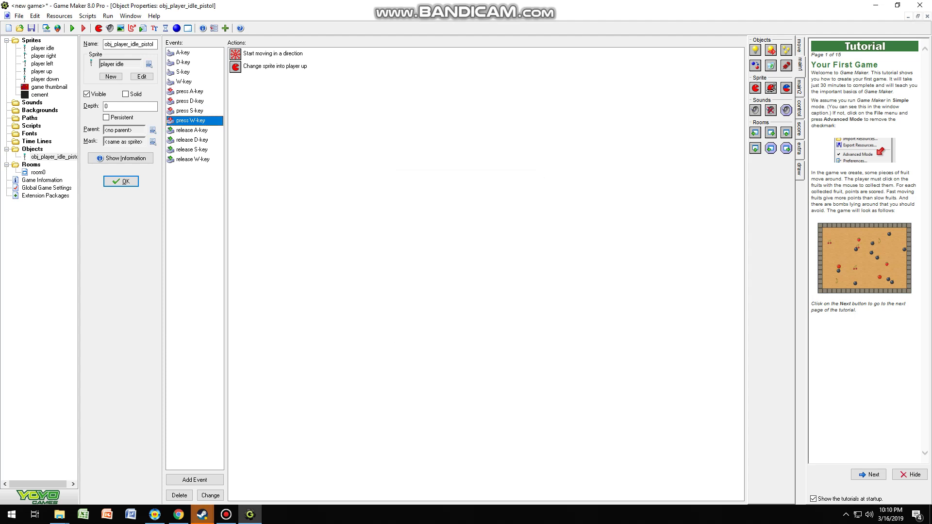
click(191, 130)
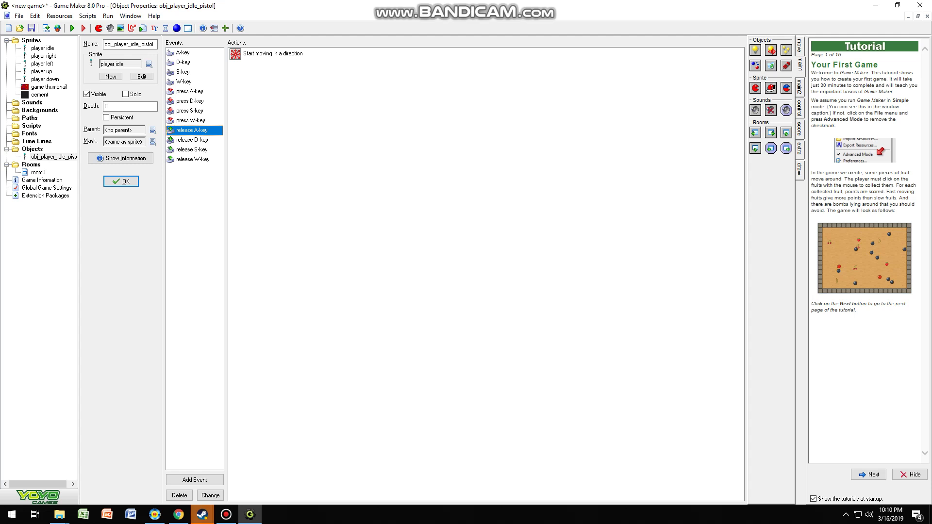
click(121, 181)
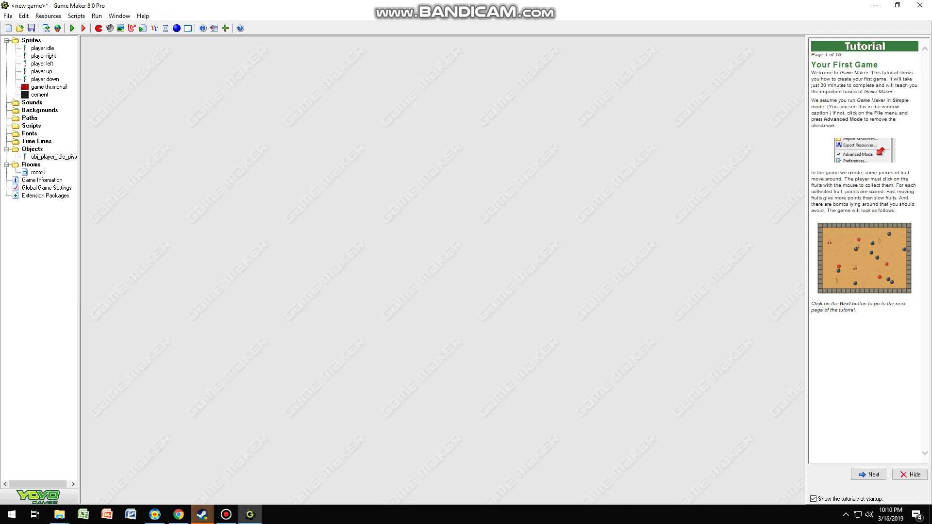
Step: Create a new object named obj_block_cement and assign it the cement sprite
click(6, 149)
double_click(38, 165)
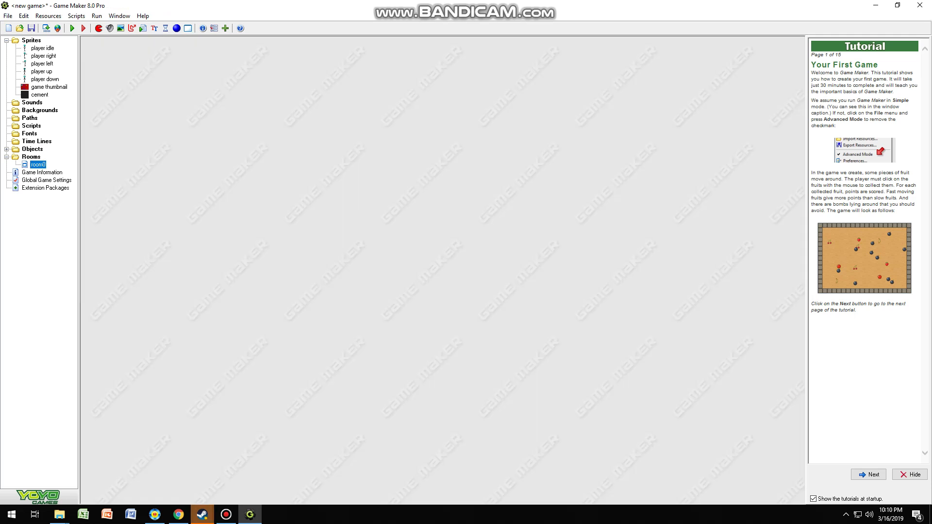
key(ctrl+shift+o)
double_click(194, 136)
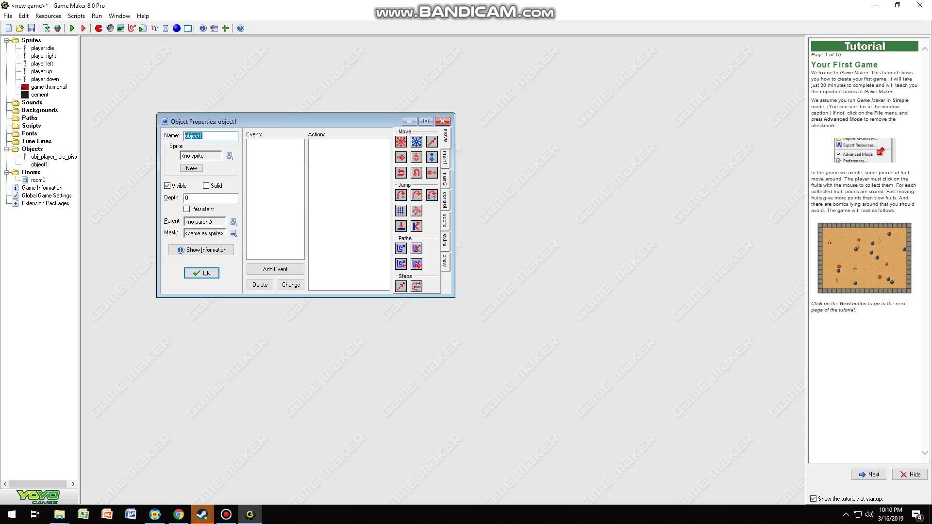
text(obj_cement)
key(BackSpace)
key(BackSpace)
key(BackSpace)
key(BackSpace)
key(BackSpace)
key(BackSpace)
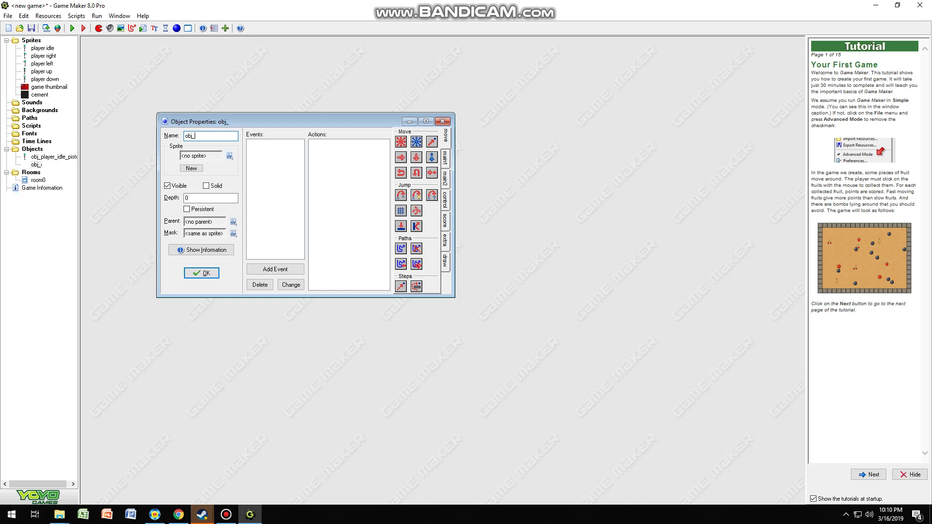
text(blocj)
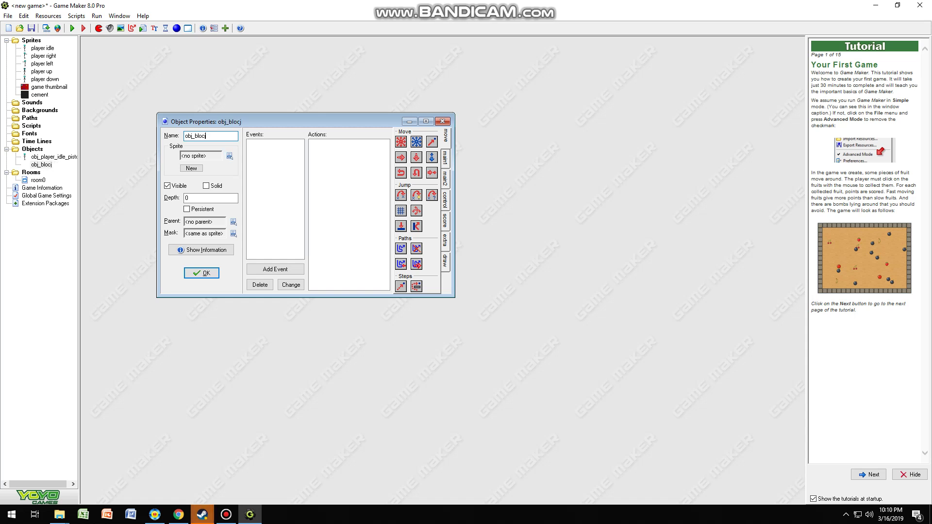
text(k_cement)
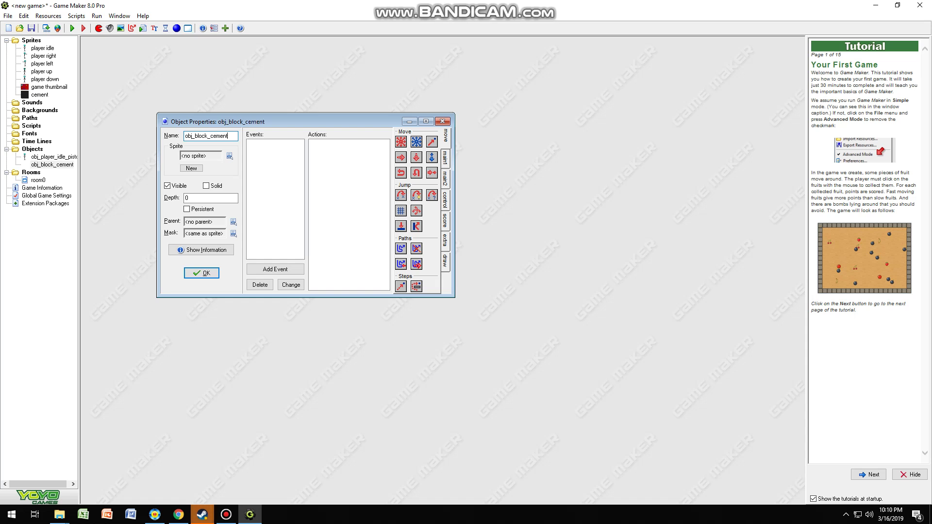
click(230, 156)
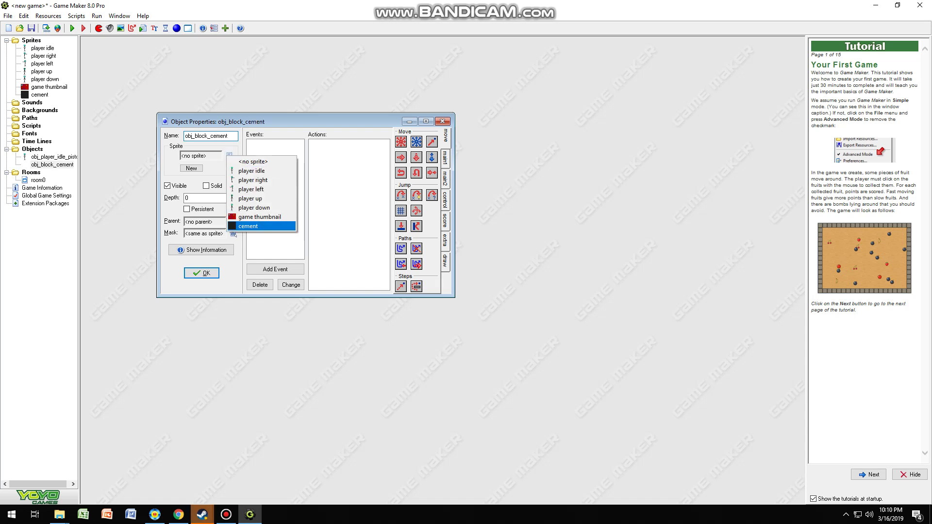
click(258, 226)
Step: Add a Create event to obj_block_cement with a Move Fixed action set to the central stop direction
click(275, 269)
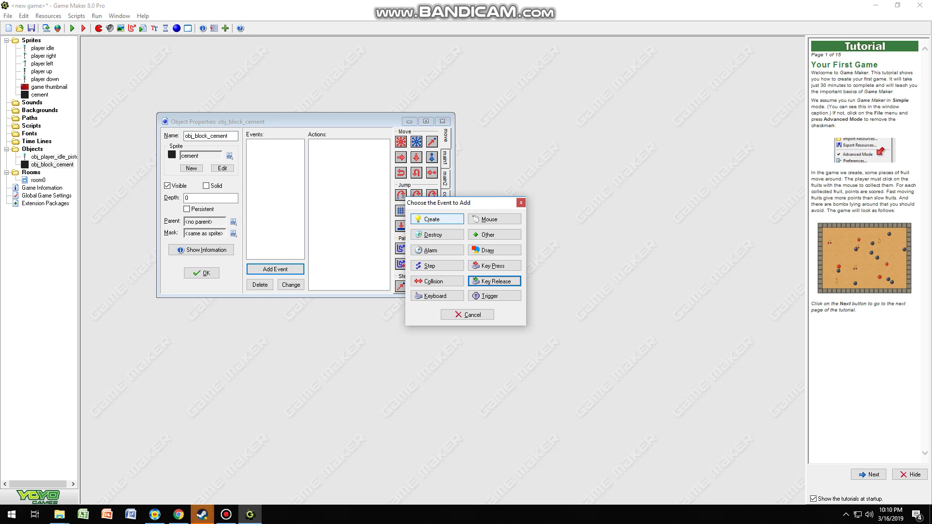
click(431, 218)
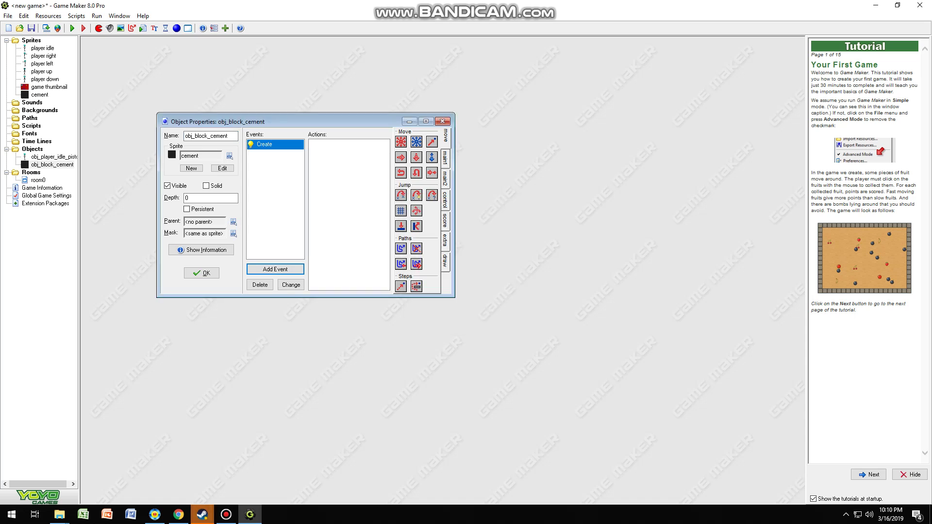
drag(401, 142, 349, 194)
click(460, 262)
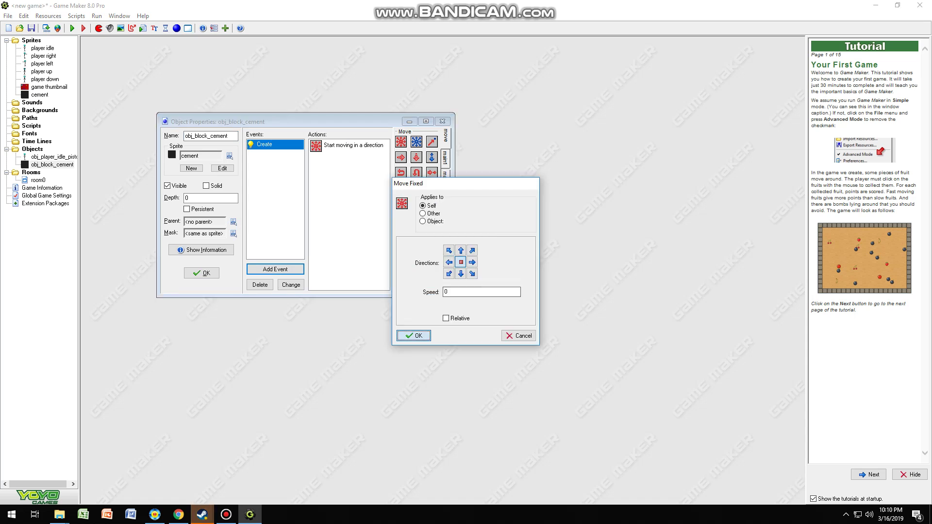